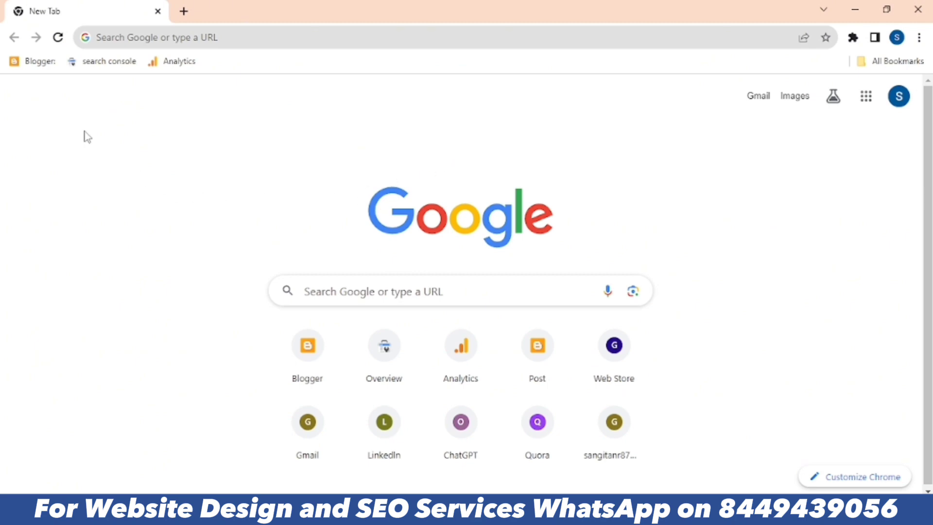
Step: Open the Blogger posts dashboard and search Google for Onesignal in a separate tab
click(40, 61)
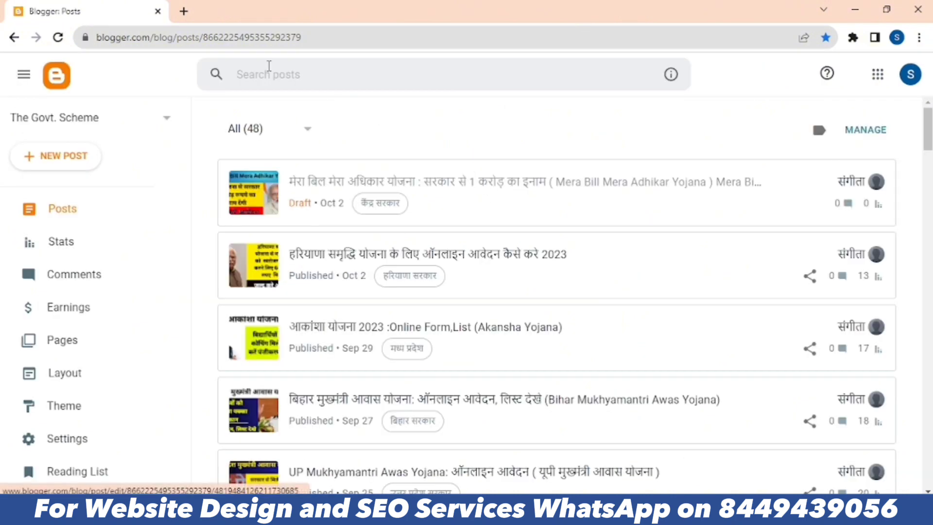
click(183, 11)
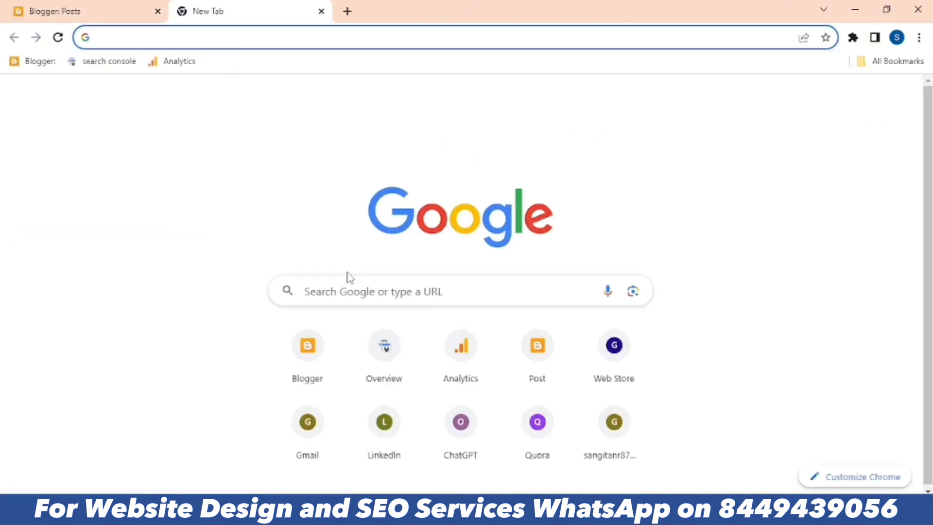
click(350, 290)
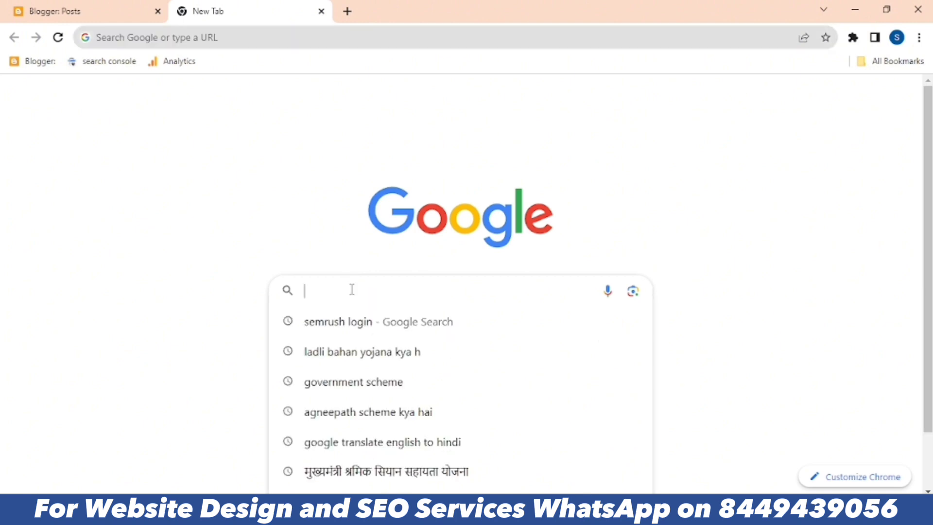
text(Onesign)
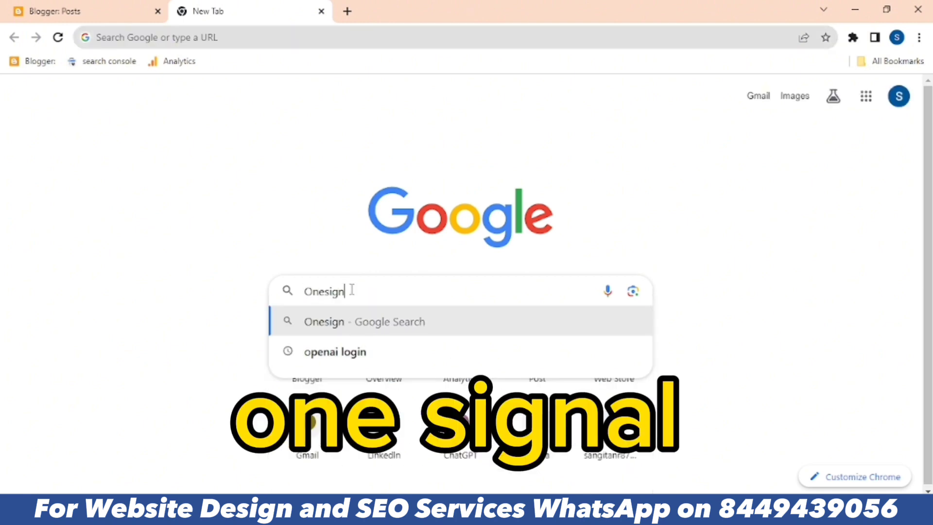
text(al)
key(Return)
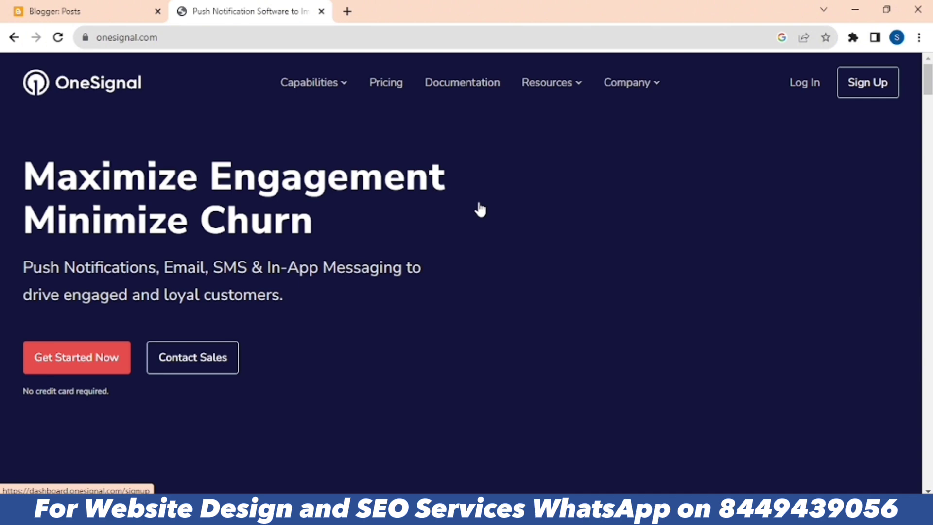
Step: Sign up for OneSignal with the Google account and choose the Free plan
click(873, 90)
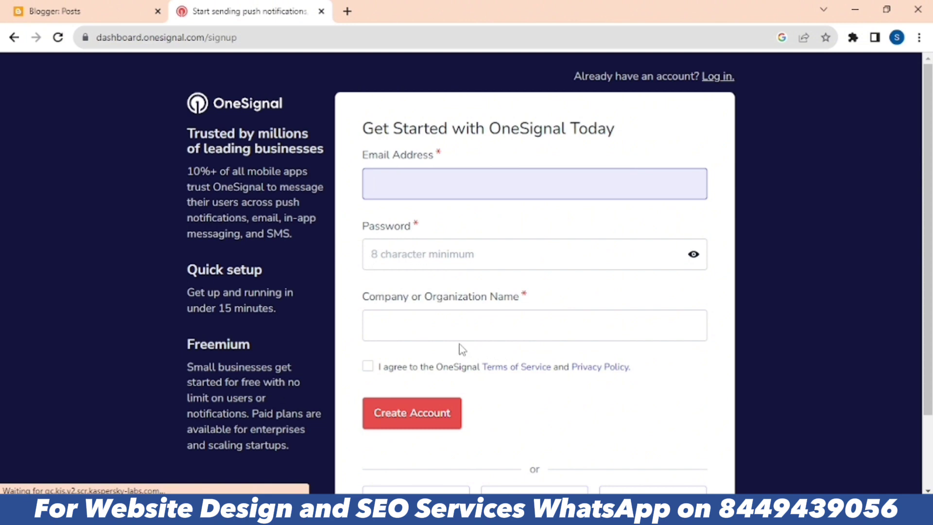
scroll(925, 179, down, 2)
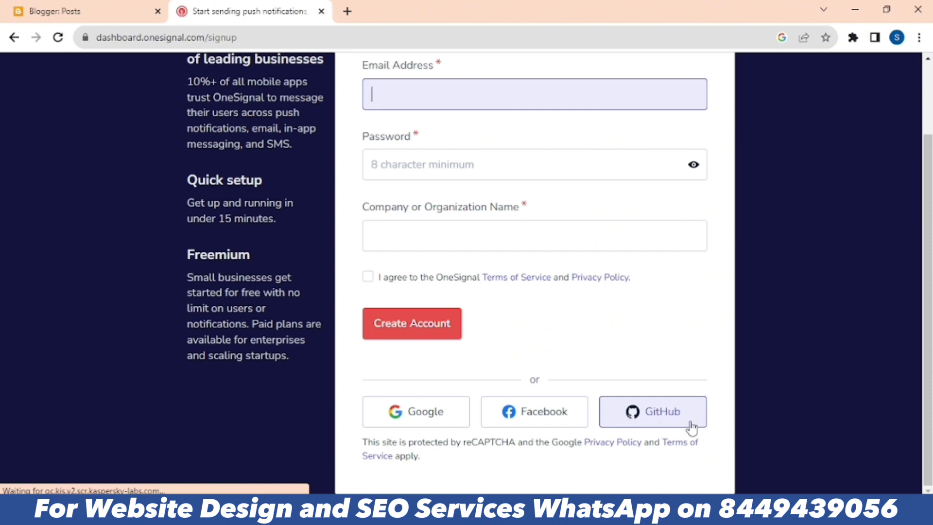
click(407, 423)
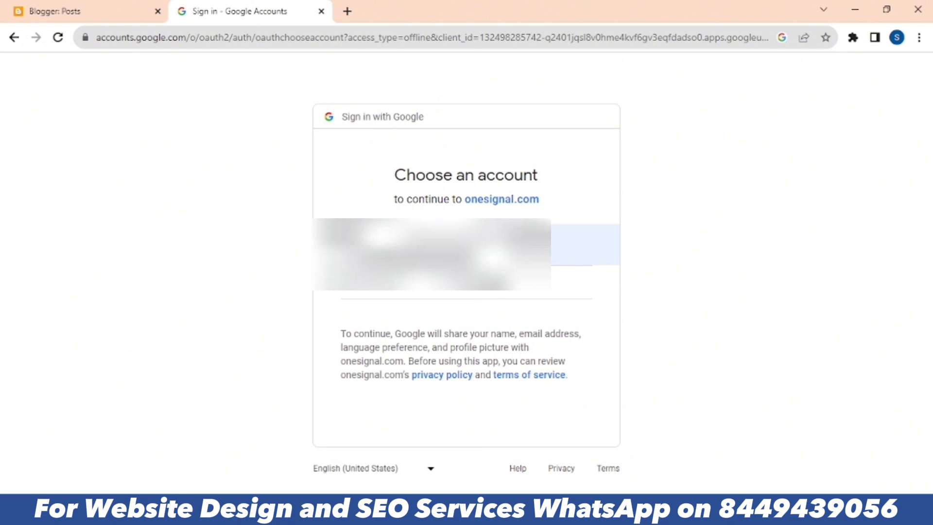
click(432, 245)
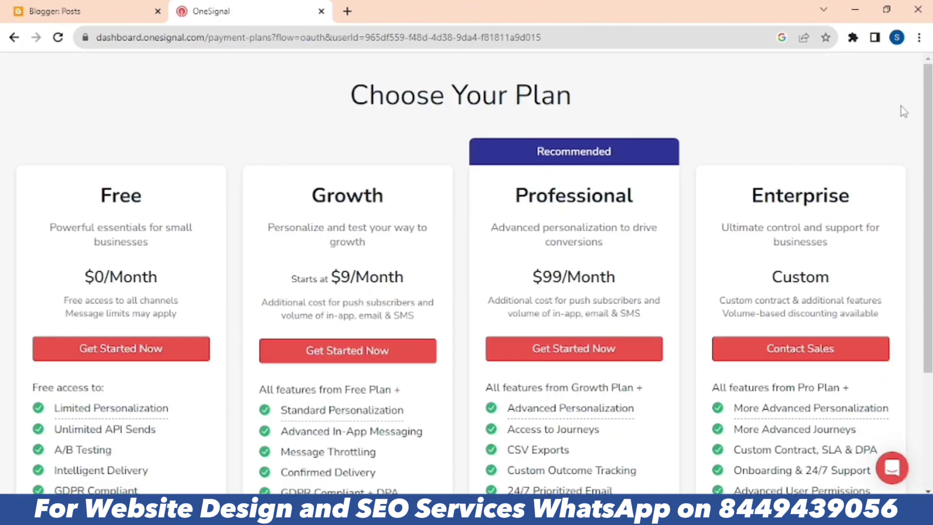
scroll(889, 209, down, 2)
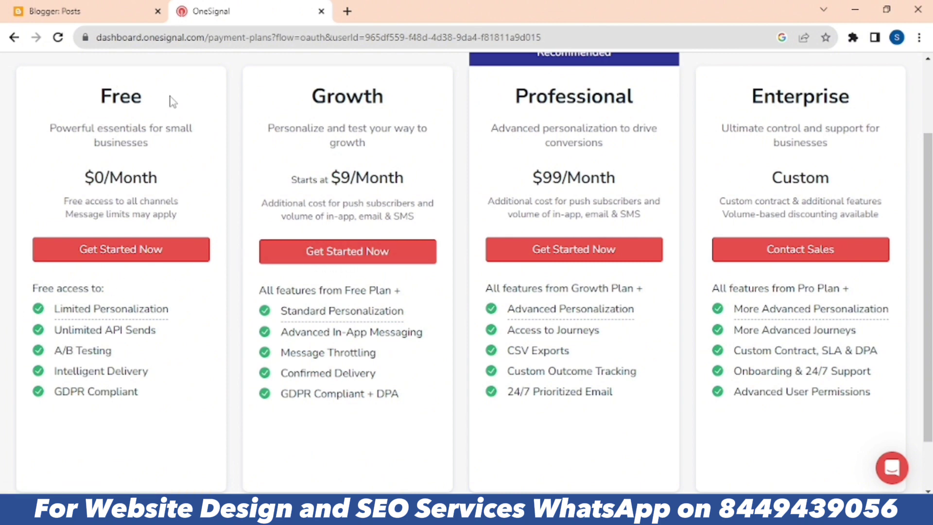
click(133, 259)
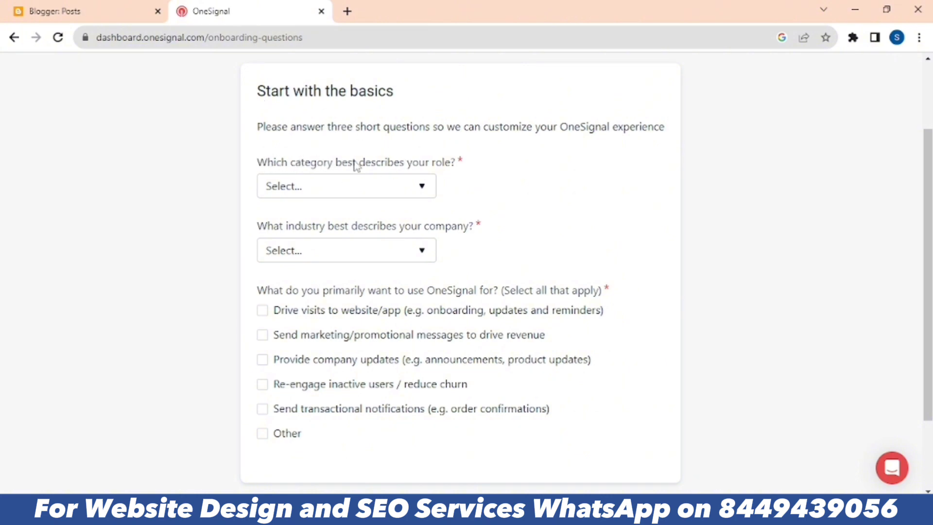
Step: Set the role category to Other with the description Education, and choose Education as the company's industry
click(415, 193)
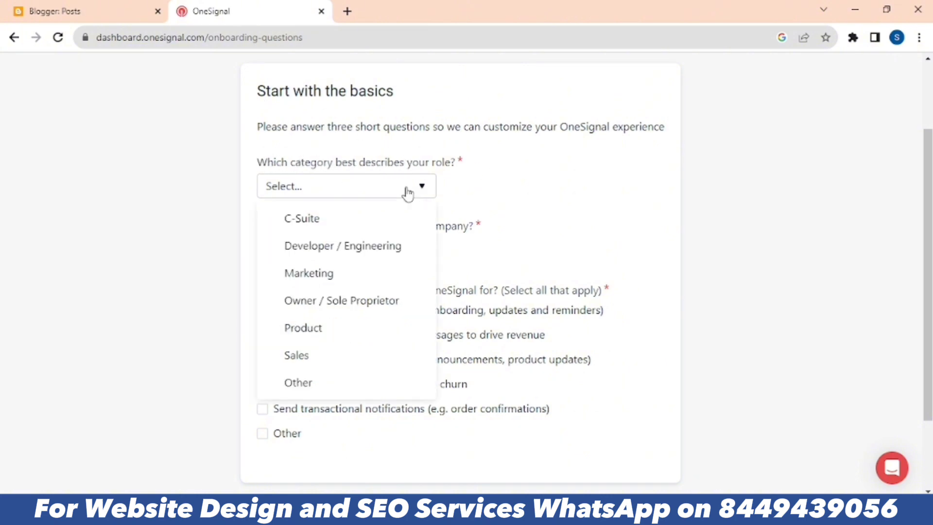
click(318, 383)
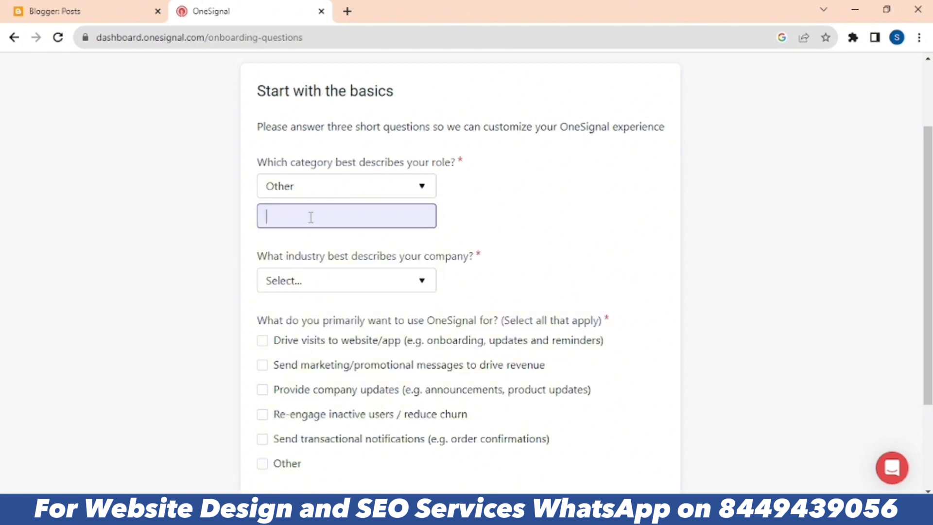
text(Ecu)
text(ducation)
click(323, 287)
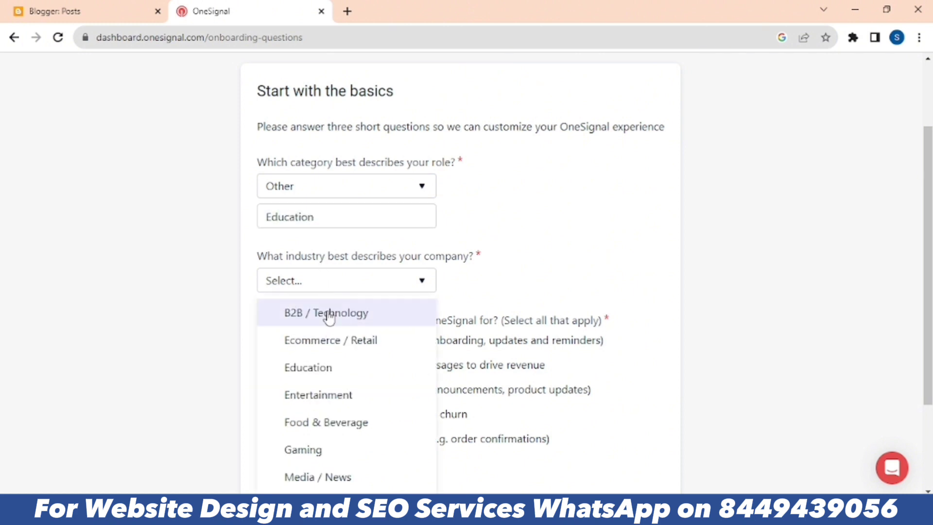
click(330, 366)
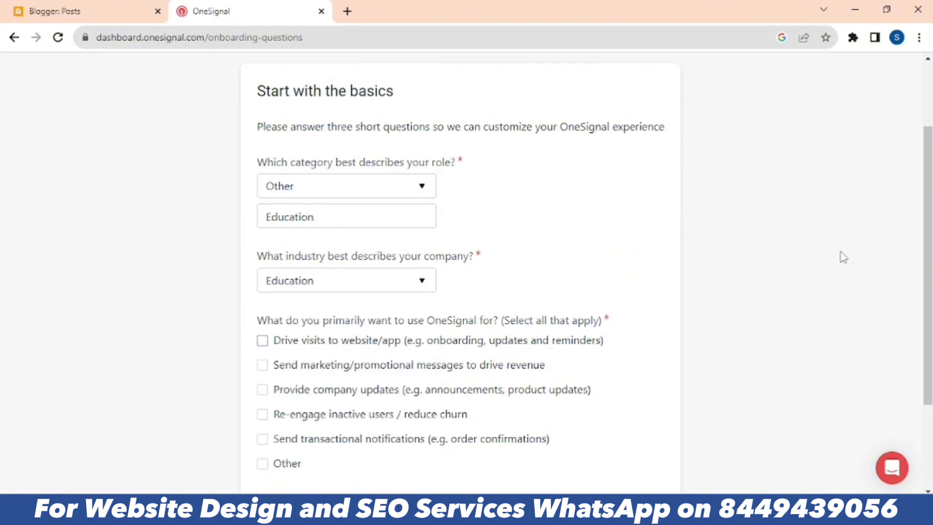
Step: Select every primary use for OneSignal except Other and continue past the onboarding questions
scroll(841, 256, down, 1)
scroll(285, 277, down, 1)
click(262, 228)
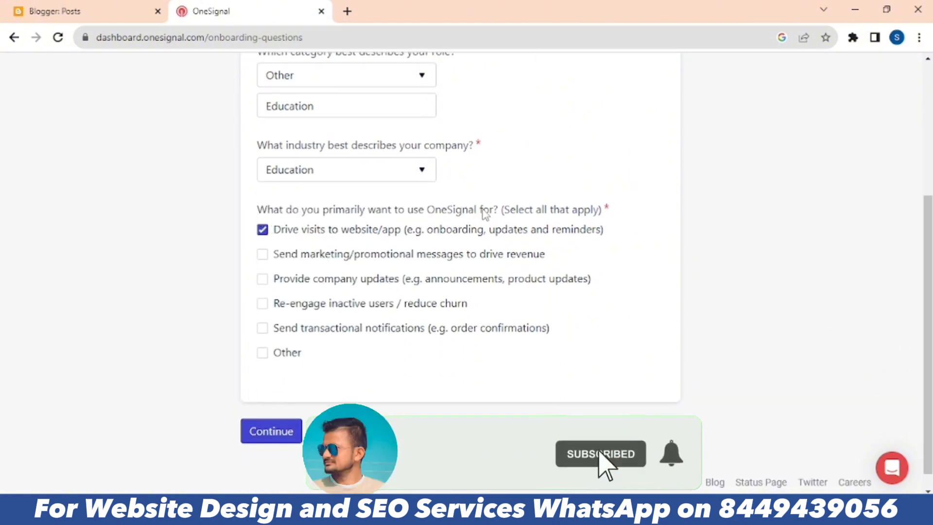
click(266, 259)
click(262, 304)
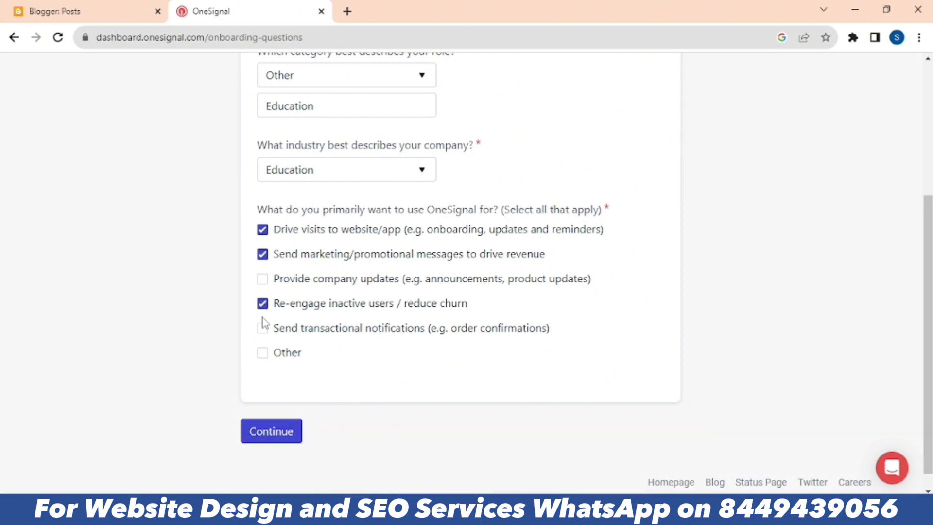
click(263, 328)
click(262, 279)
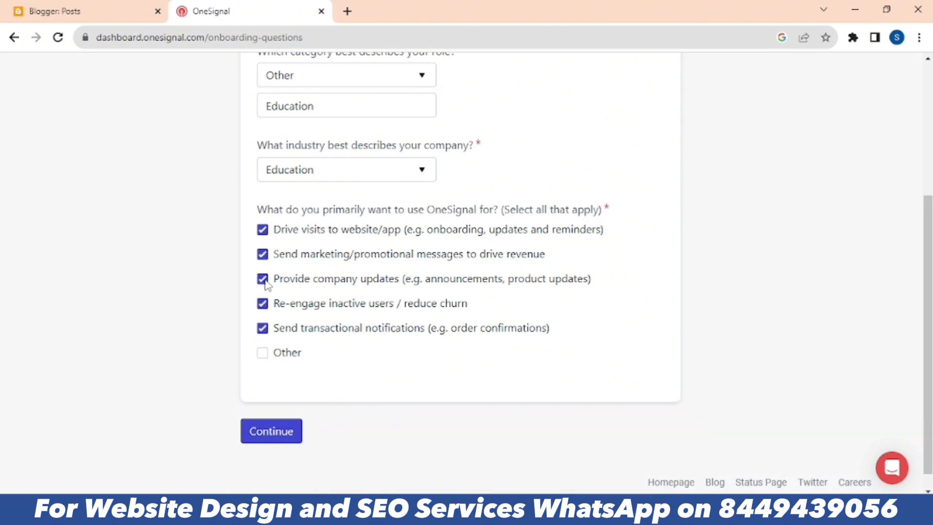
click(272, 437)
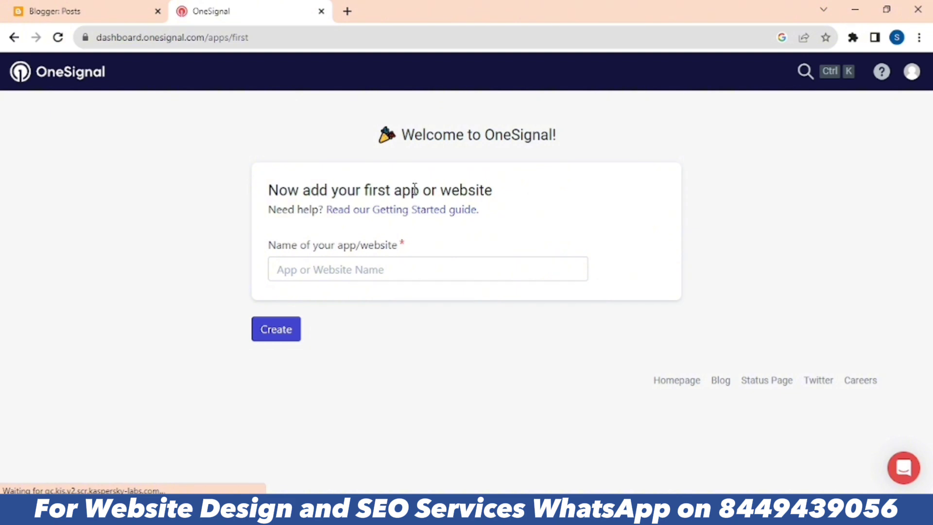
Step: Create the first app or website under the name The Govt Scheme
click(382, 270)
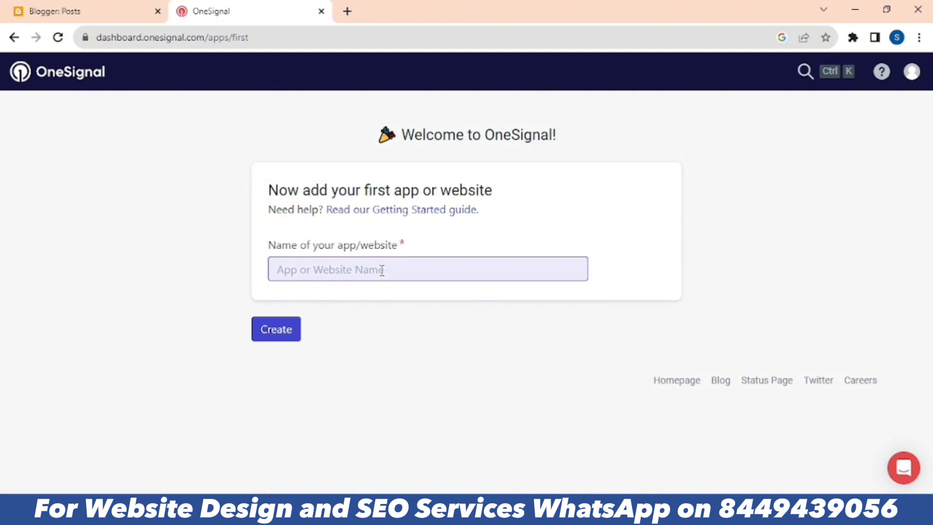
text(The Gov)
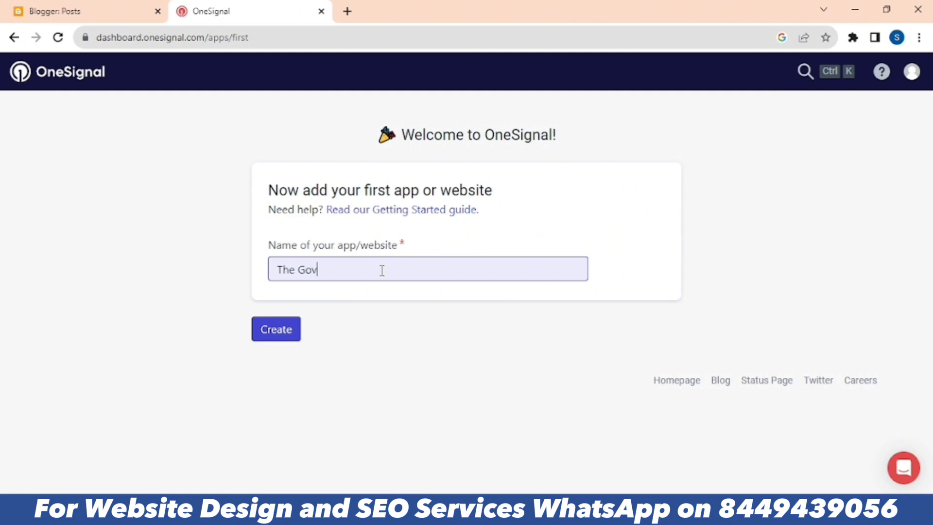
text(t Scheme)
click(273, 329)
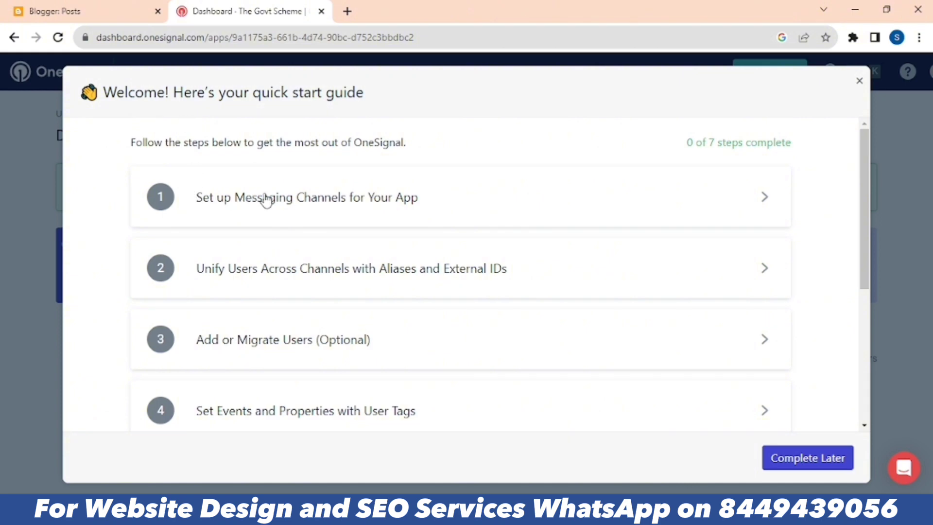
Step: Start setting up the Push Notifications channel with Web as the platform and continue to its configuration
click(684, 199)
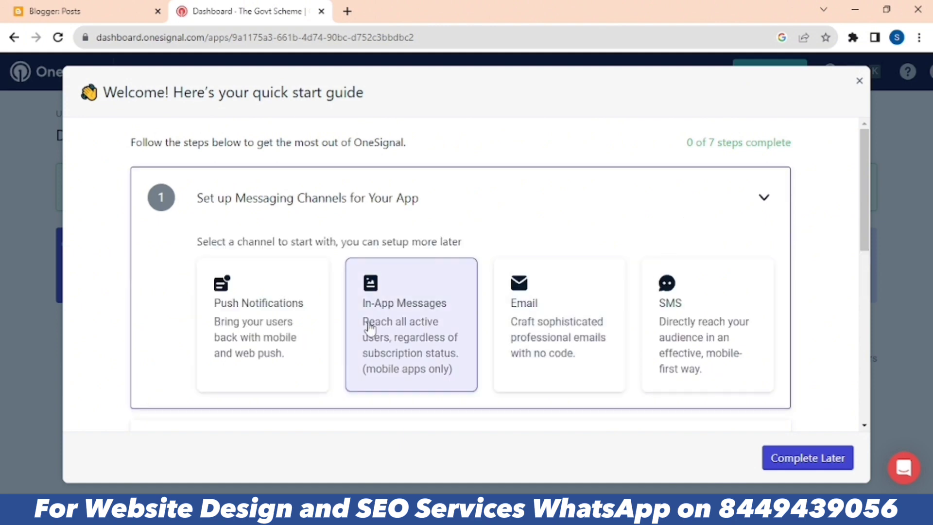
click(266, 329)
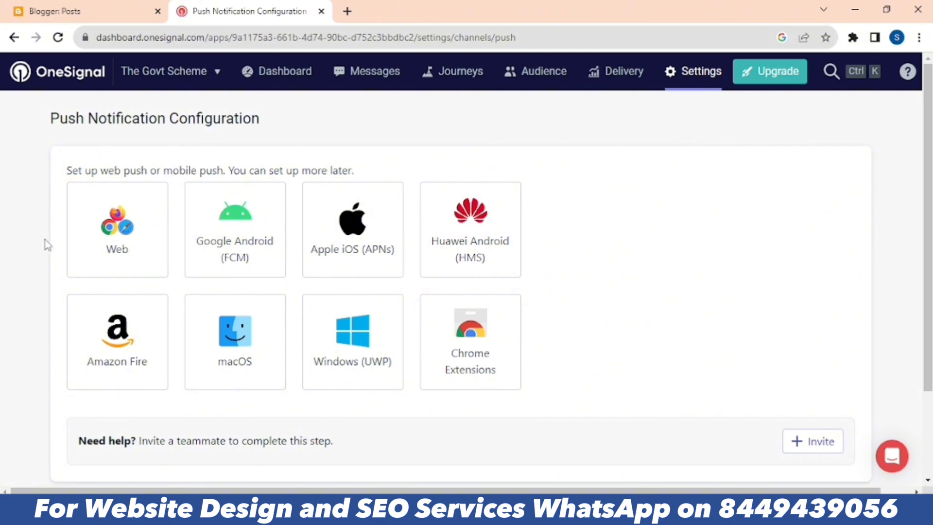
click(119, 231)
drag(928, 218, 928, 297)
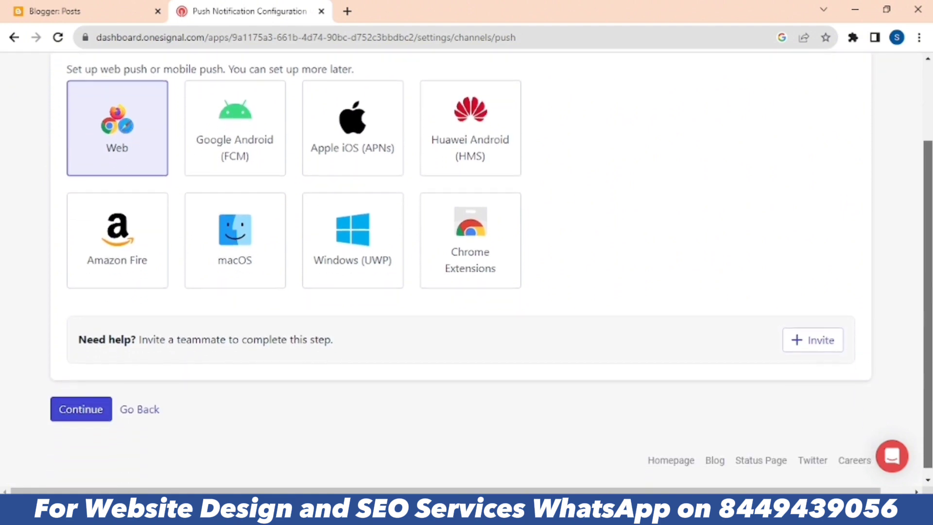
click(88, 414)
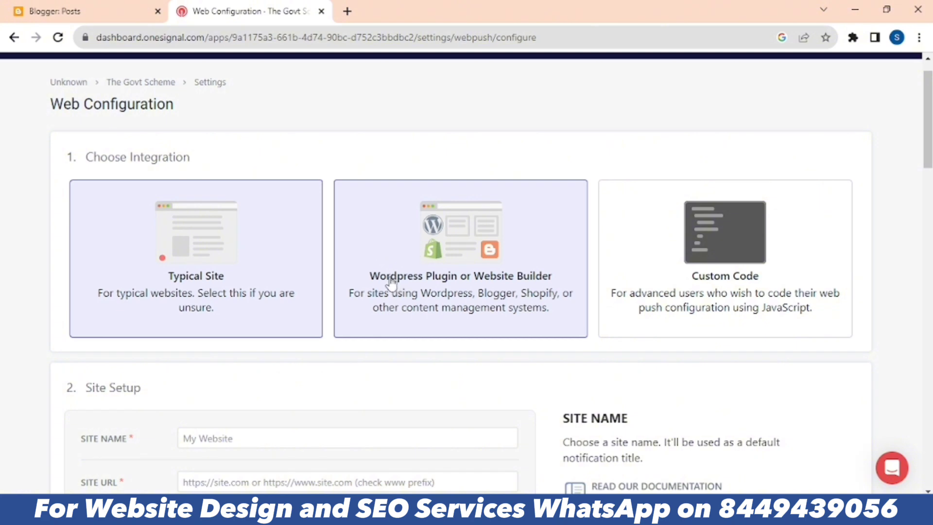
Step: Look at the website builder integration's supported platforms, and choose Typical Site as the integration
click(501, 277)
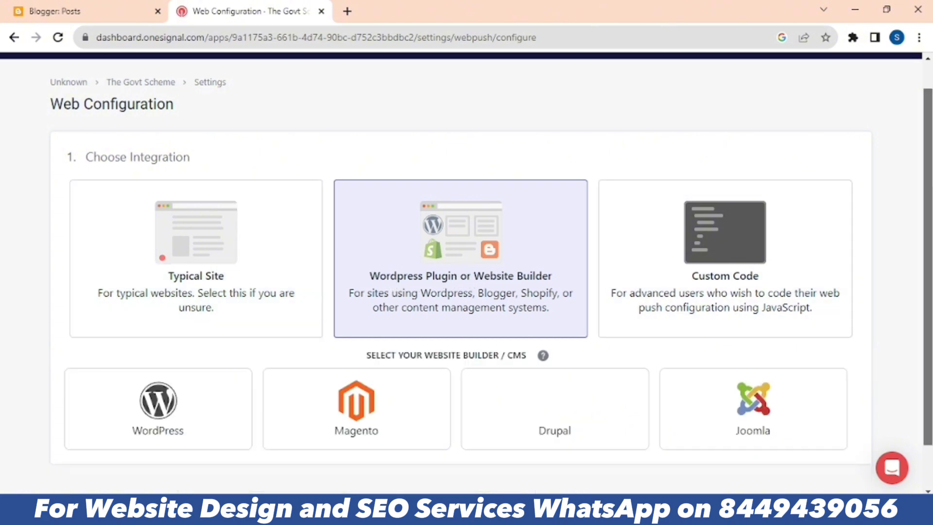
scroll(899, 219, down, 1)
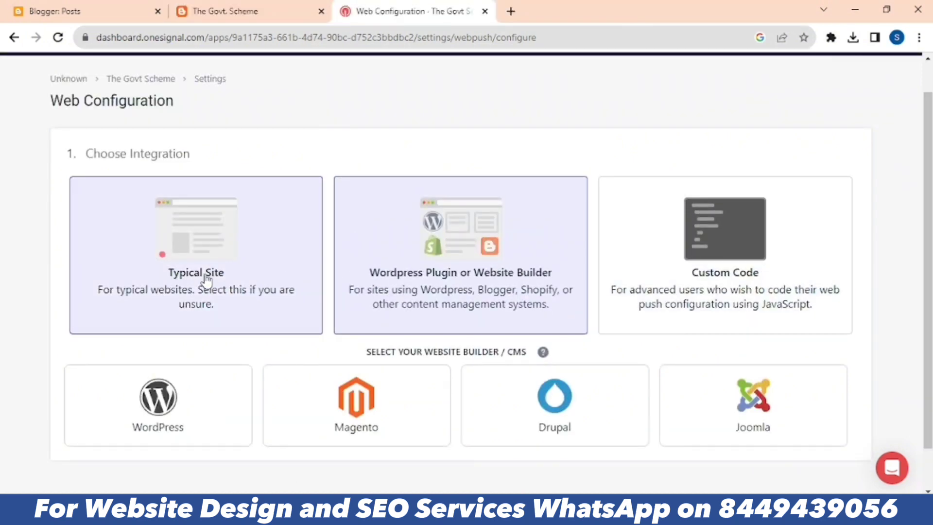
click(206, 280)
Step: Enter The Govt Scheme as the site name in the site setup
scroll(229, 277, down, 7)
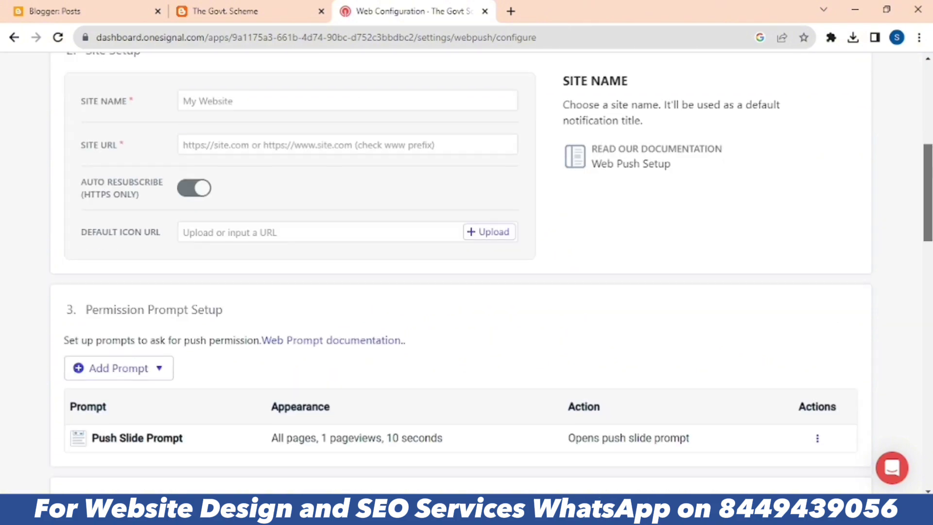
click(299, 98)
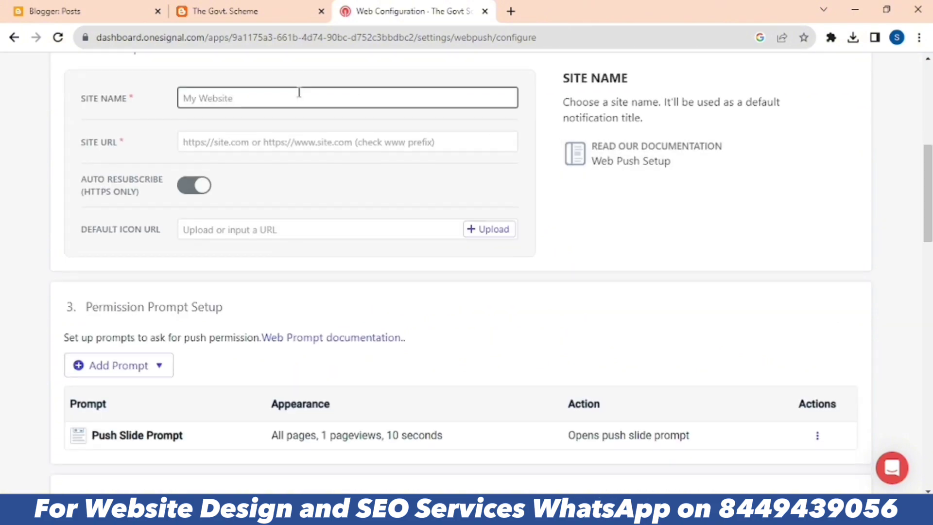
click(207, 98)
text(The)
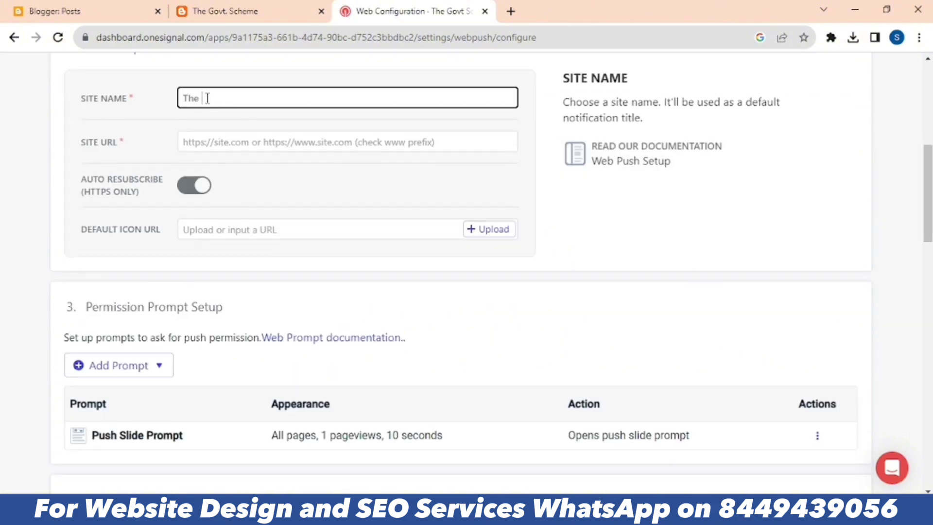
text( Govt Scheme)
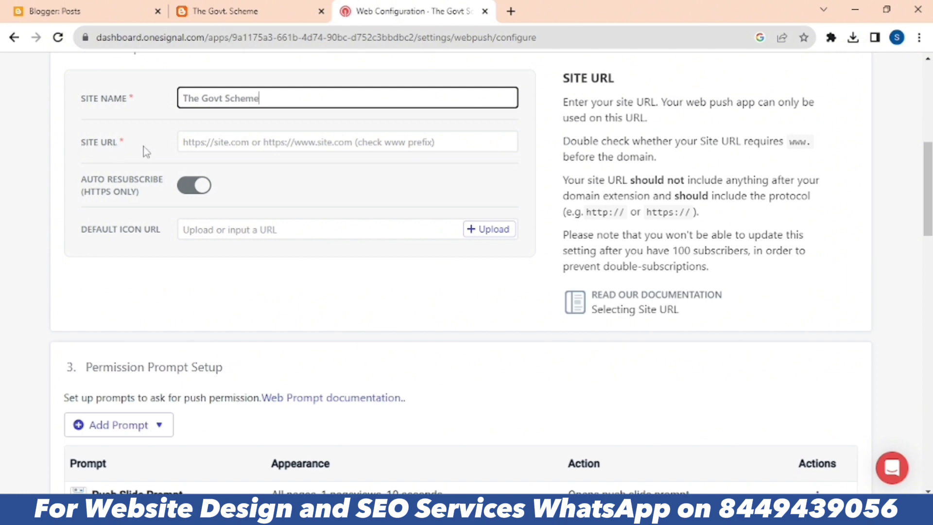
click(220, 146)
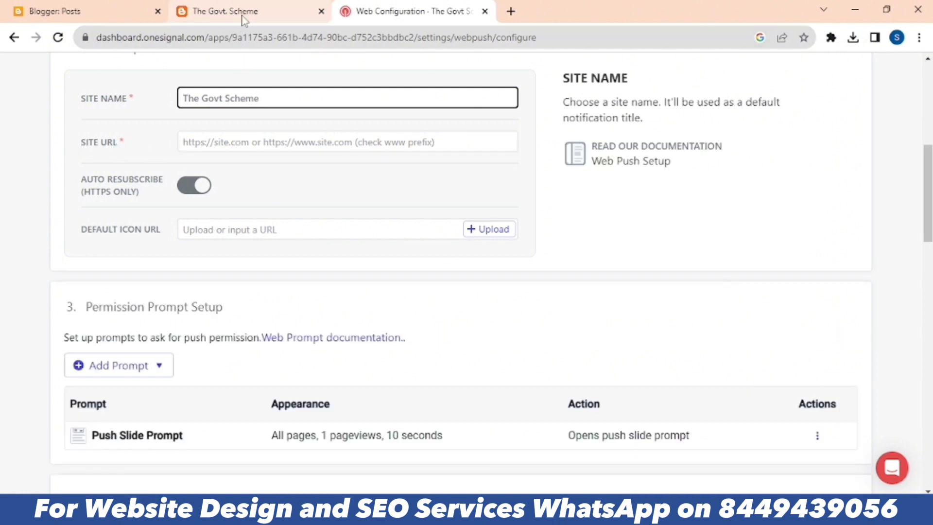
click(245, 16)
double_click(300, 39)
click(323, 39)
key(ctrl+a)
key(ctrl+c)
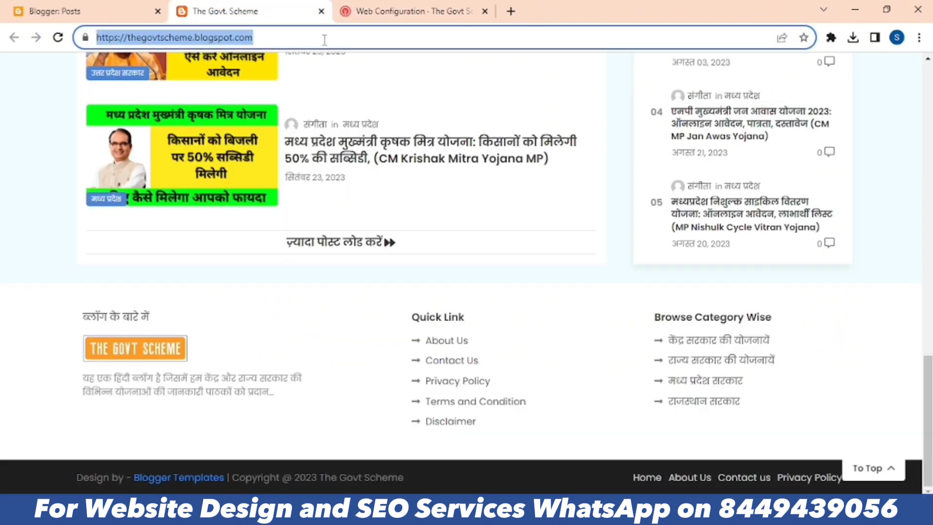
click(362, 13)
click(322, 146)
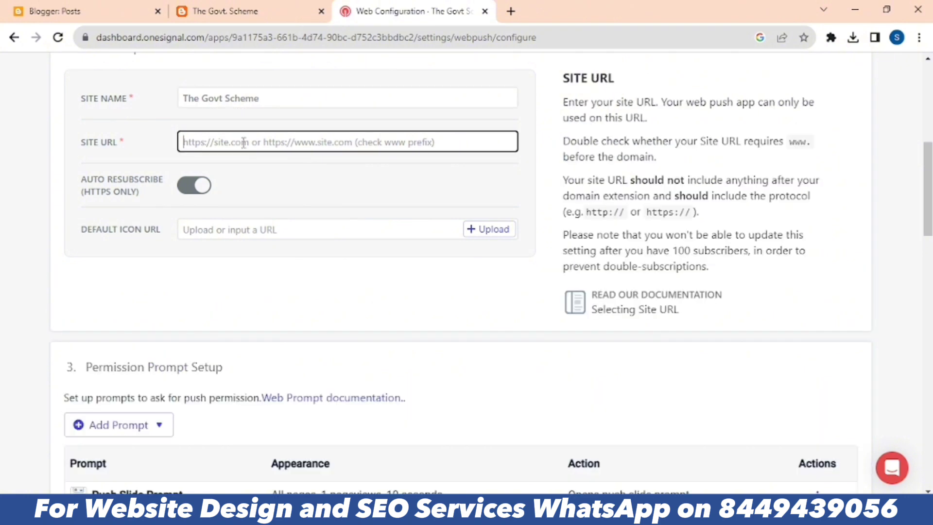
key(ctrl+v)
click(315, 185)
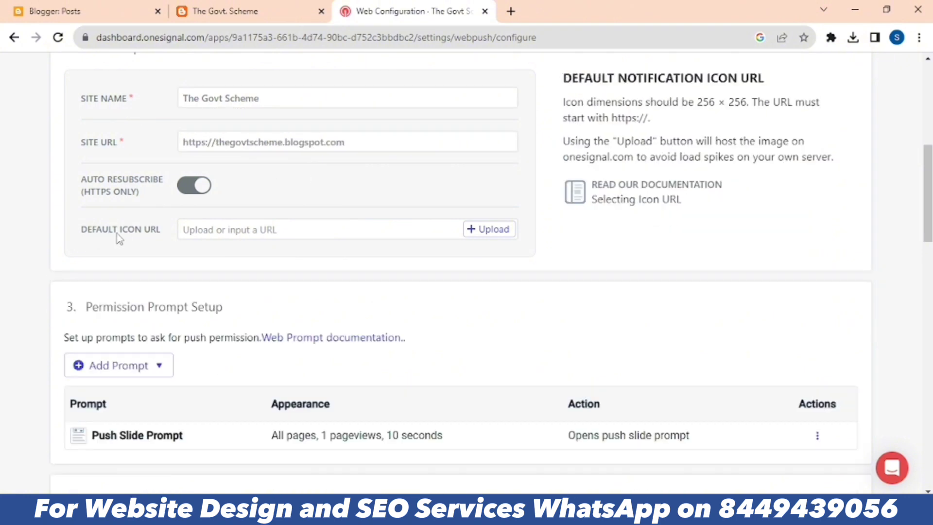
Step: Upload the Screenshot (596) image from the Downloads folder for the default notification icon
click(237, 230)
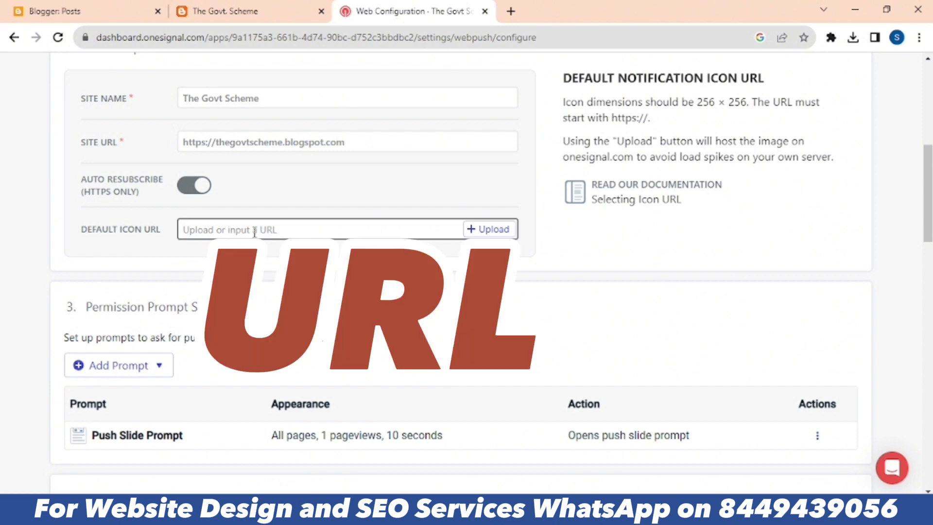
click(492, 230)
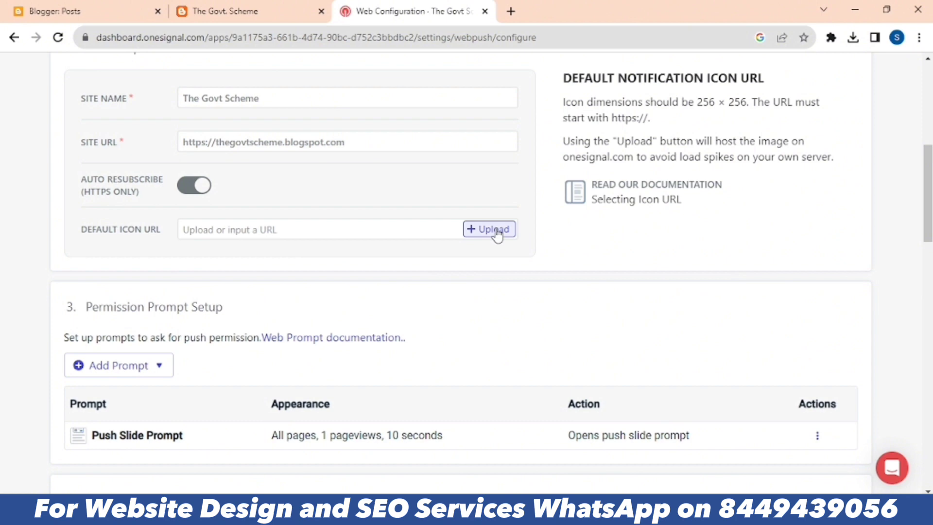
click(497, 233)
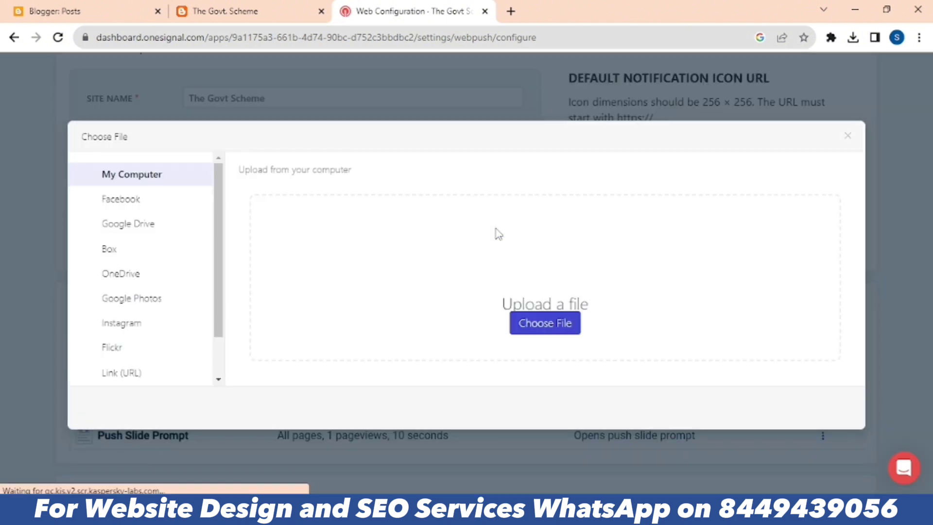
click(532, 338)
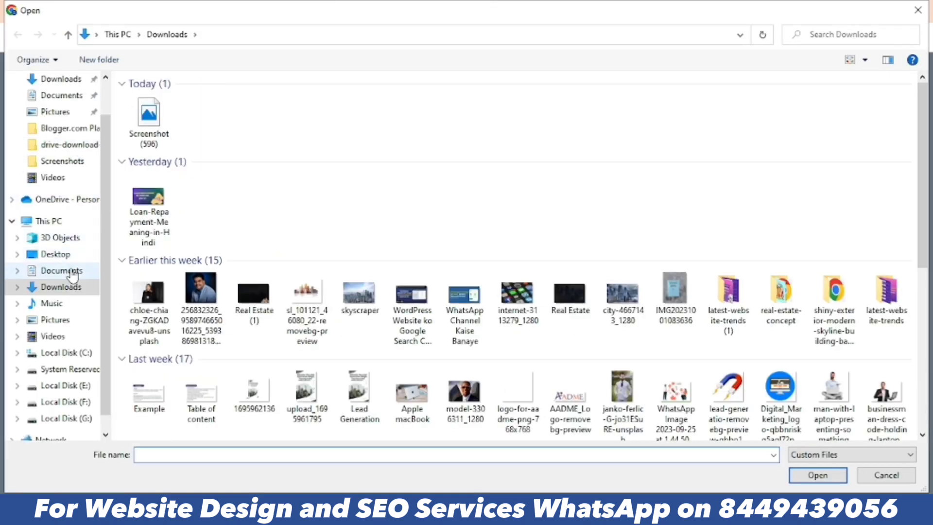
double_click(151, 143)
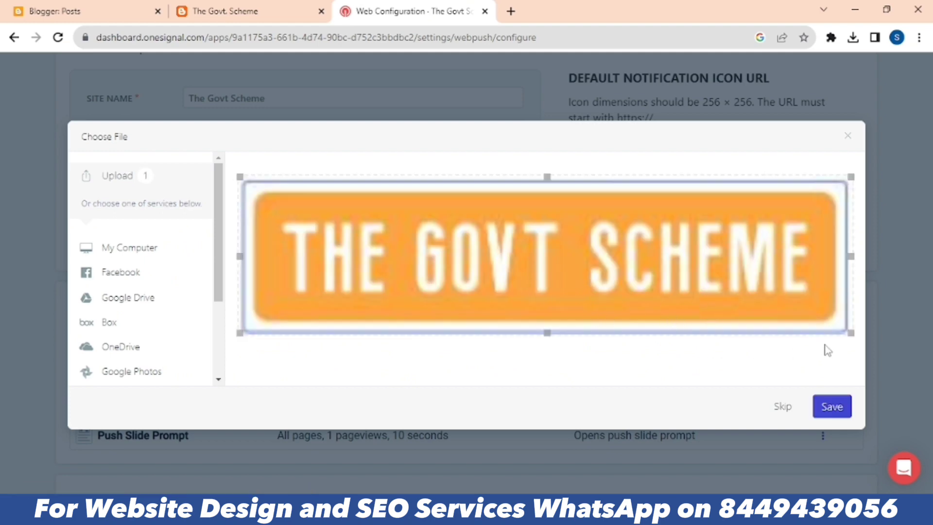
Step: Crop the uploaded logo slightly tighter at two opposite corners and save it as the default icon
drag(851, 333, 844, 326)
drag(240, 177, 249, 180)
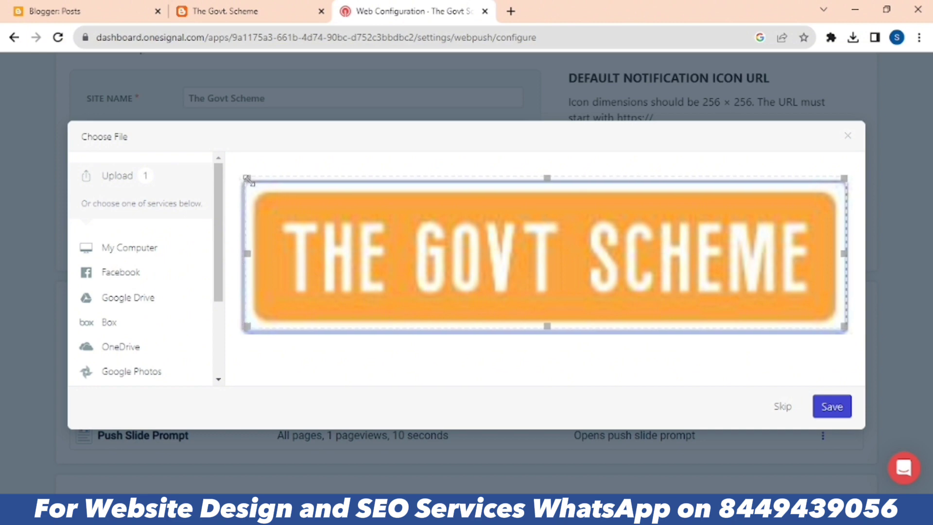
click(833, 412)
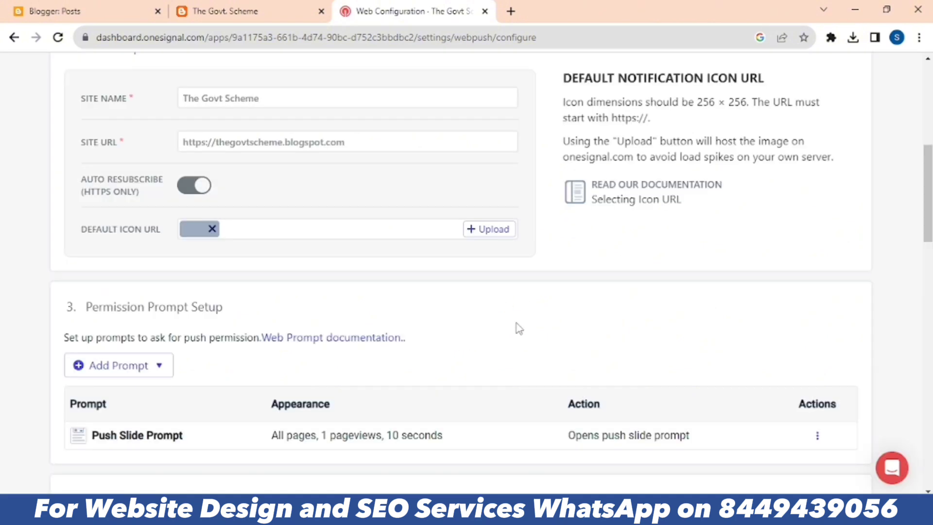
Step: Open the existing Push Slide Prompt for editing and enable customization of its slide prompt text
scroll(517, 327, down, 2)
scroll(896, 239, down, 3)
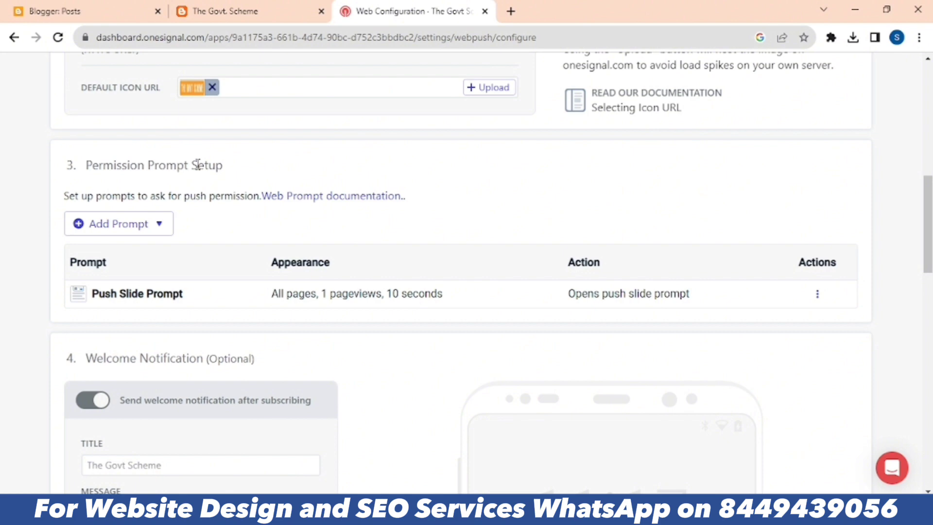
click(135, 298)
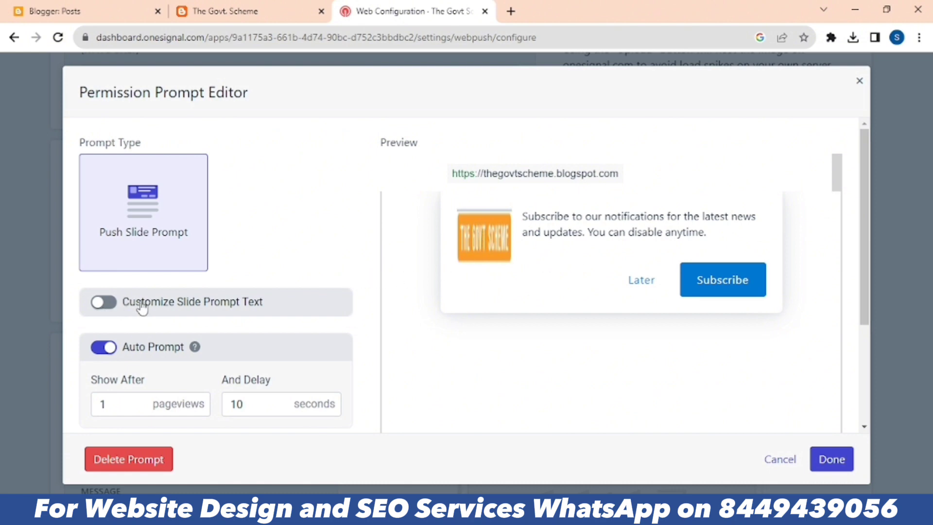
click(109, 305)
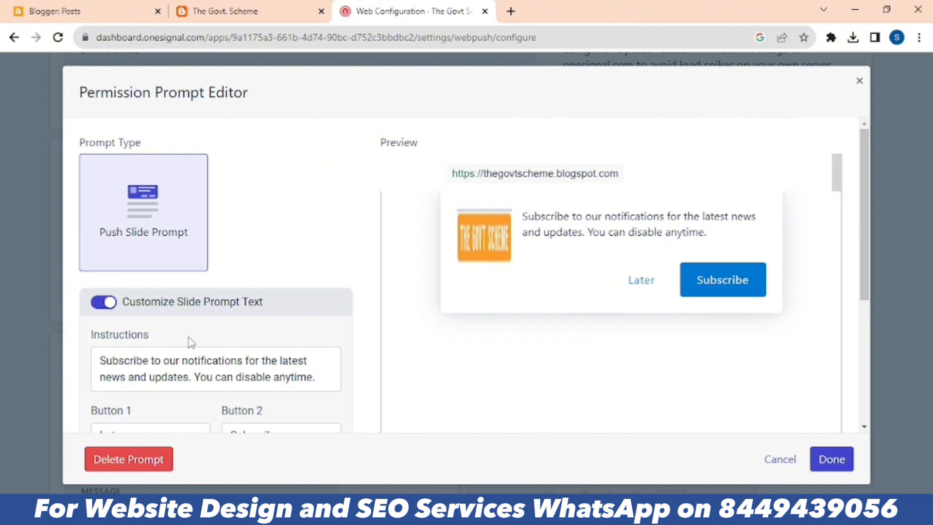
Step: Replace the prompt's instructions with the Hindi text "हमारे ब्लॉग की नवीनतम अपडेट प्राप्त करने के लिए सब्सक्राइब करें"
triple_click(167, 364)
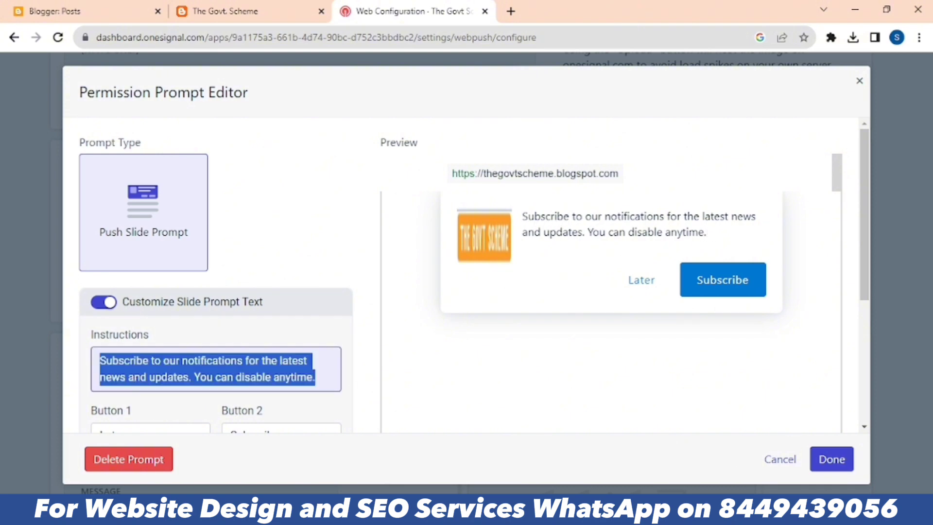
click(845, 511)
click(827, 438)
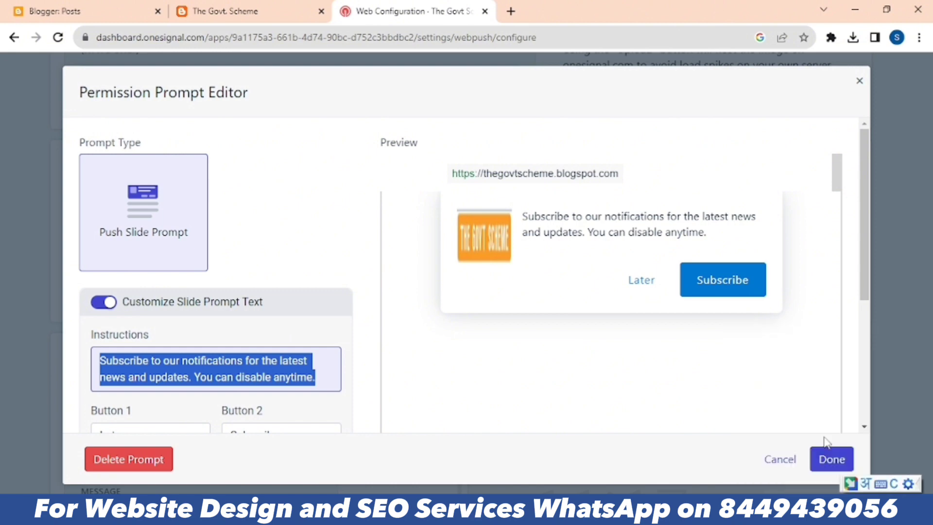
text(हमारे)
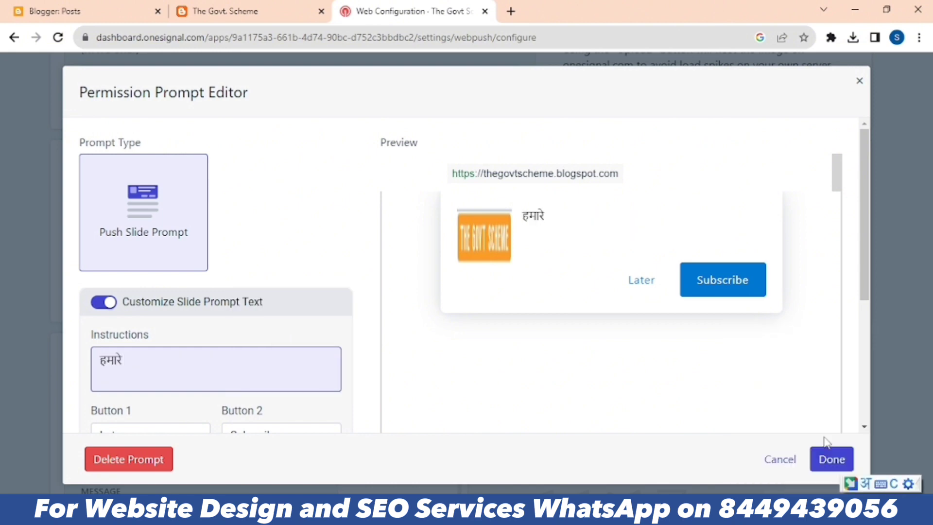
text( ब्लॉग की)
text(nawenatam )
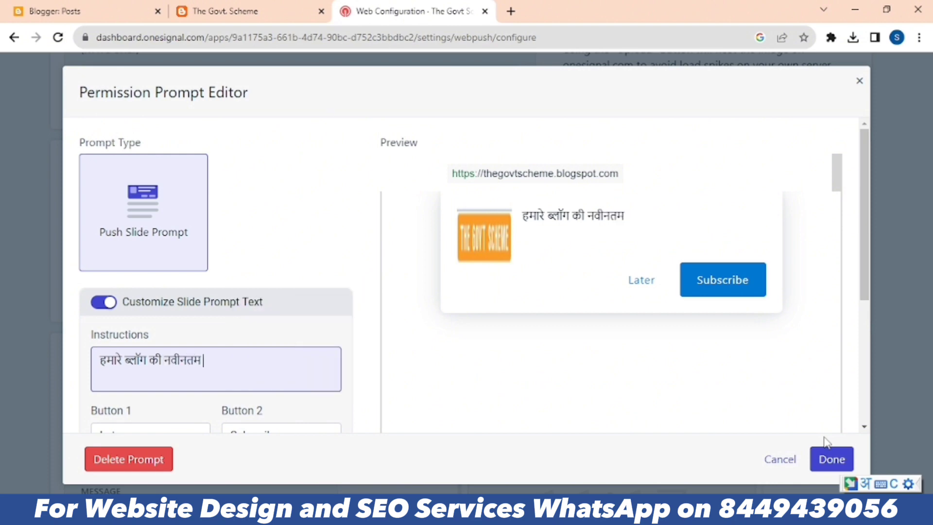
text(update )
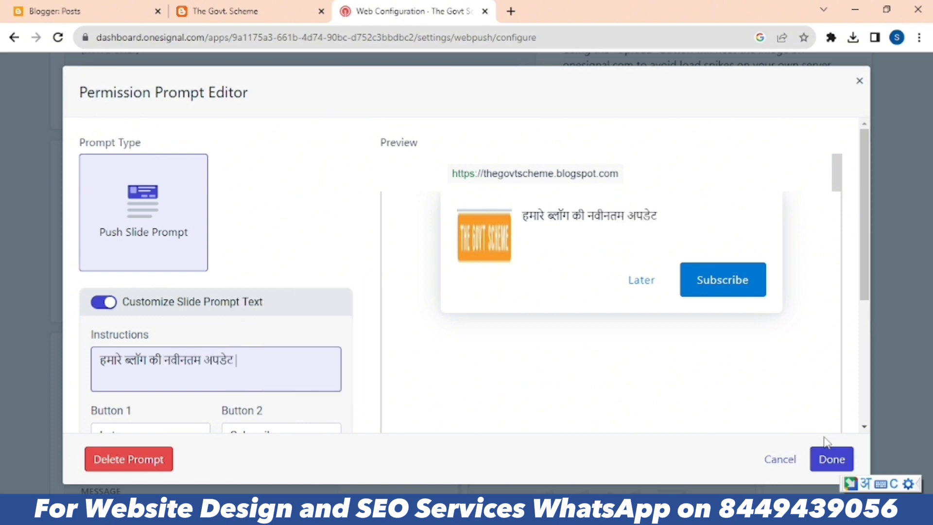
text(prapt karne ke )
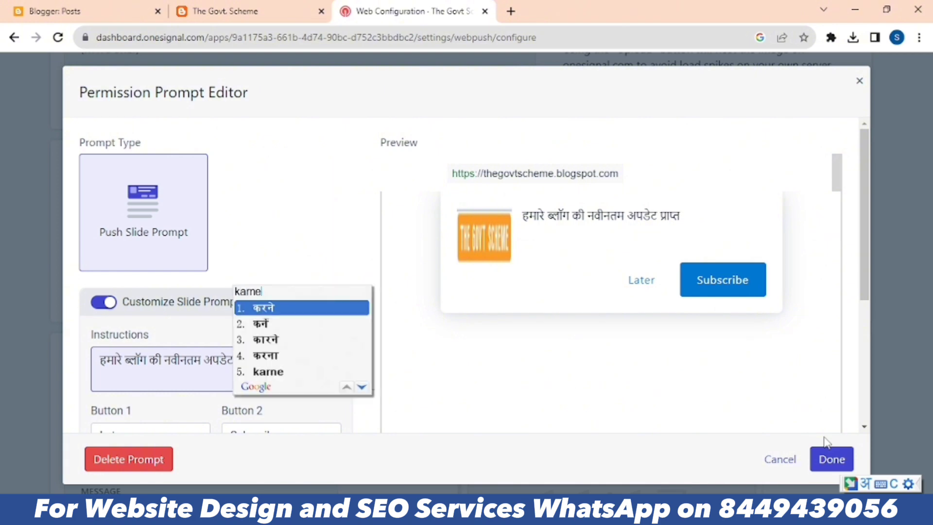
text(liye )
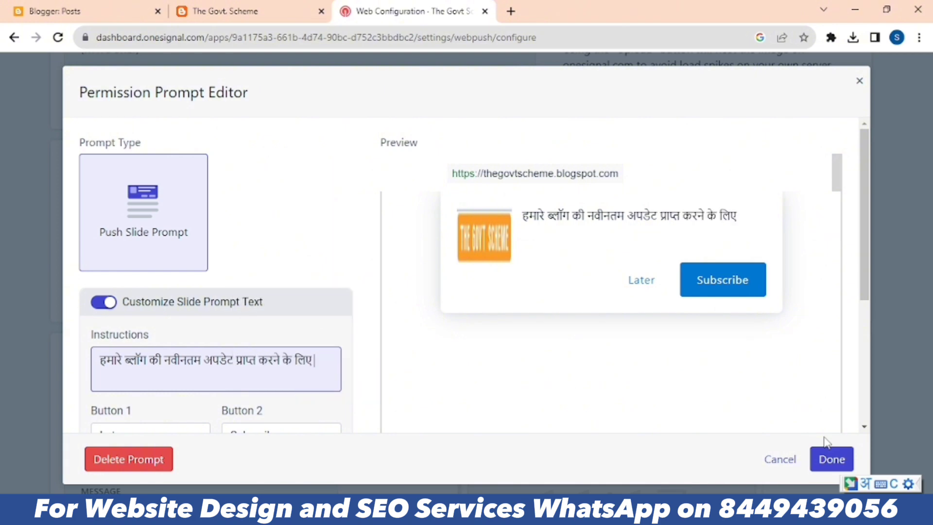
text(subscribe)
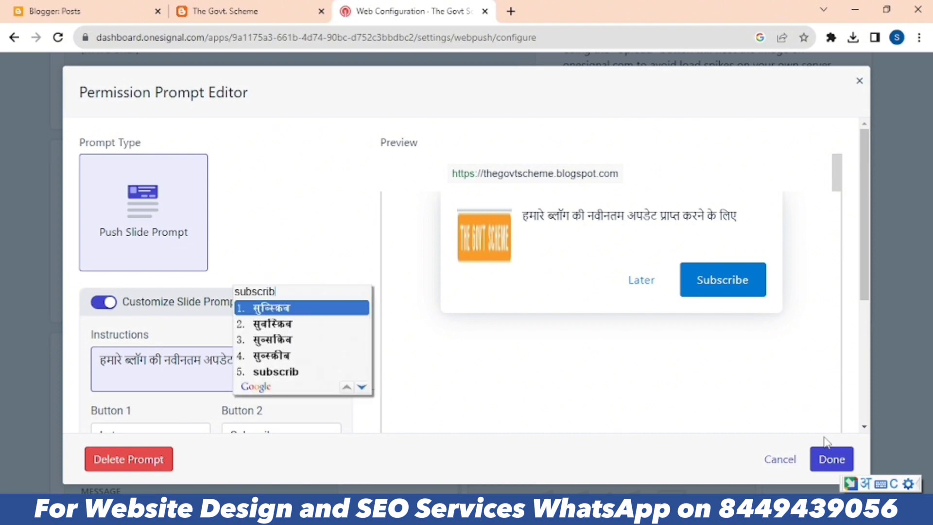
text( karen)
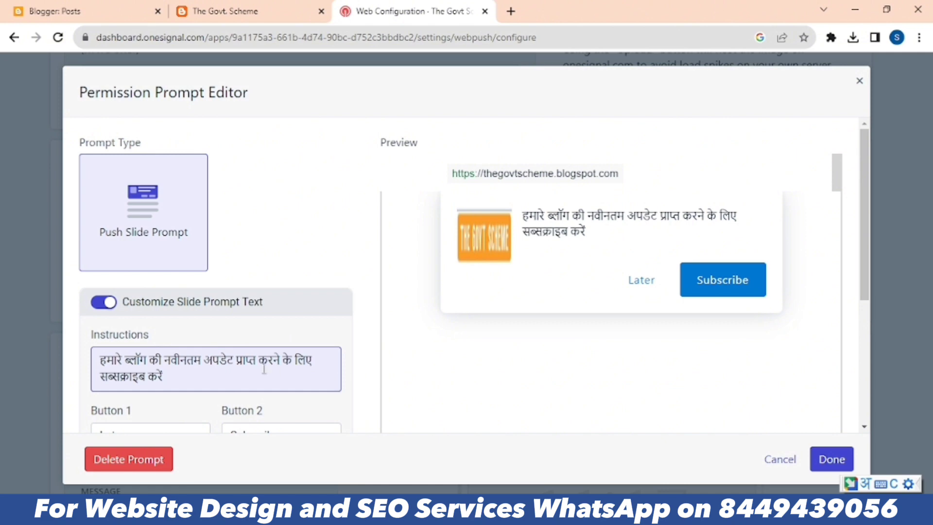
Step: Change the prompt's Button 1 label to "बाद में" and its Button 2 label to "अभी सब्सक्राइब"
scroll(150, 309, down, 2)
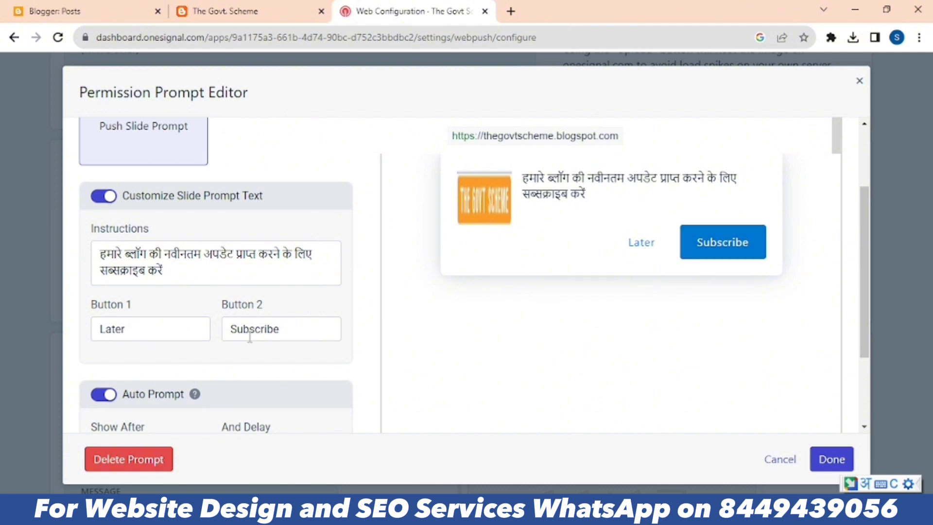
double_click(113, 333)
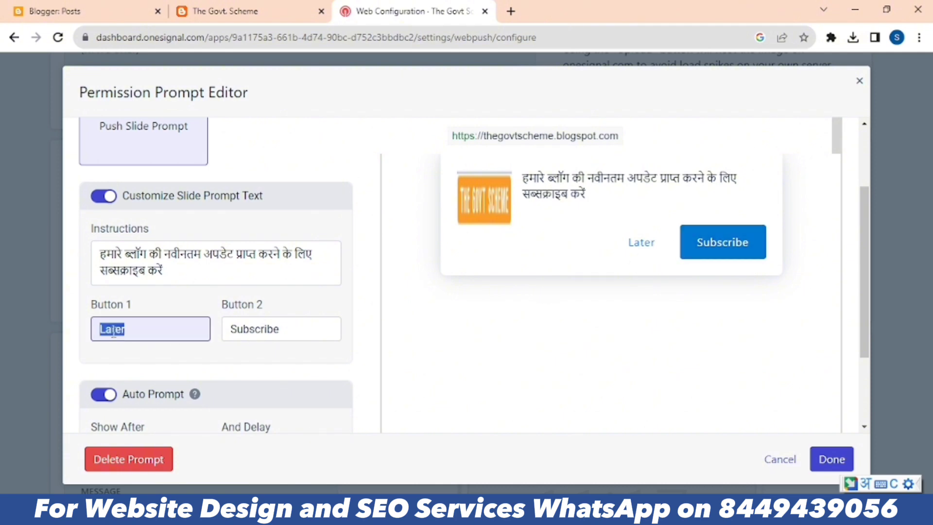
text(अभी)
key(BackSpace)
key(BackSpace)
key(BackSpace)
text(बाद में)
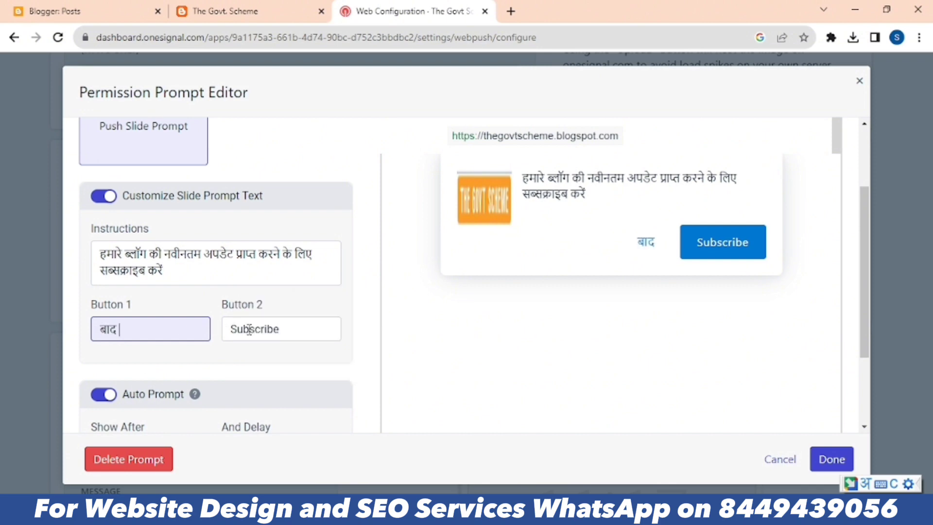
double_click(256, 330)
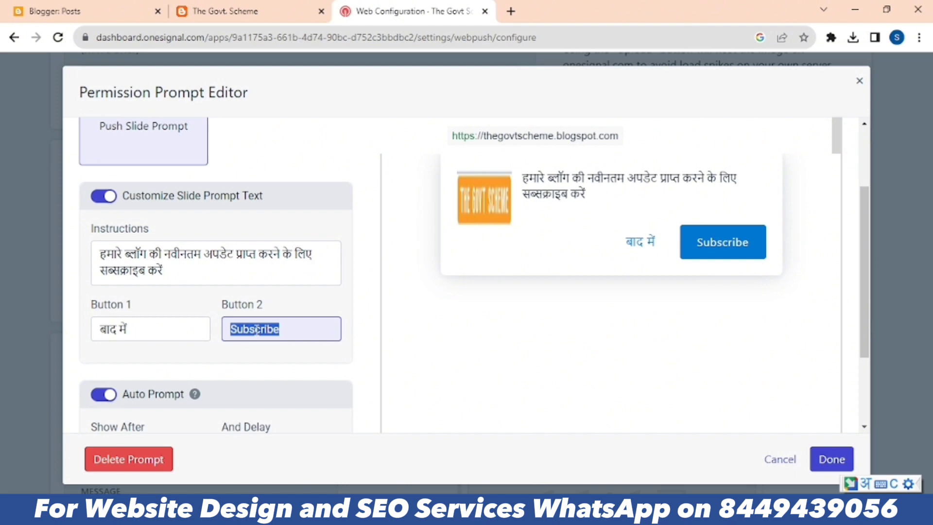
text(अभी सब्सक्राइब)
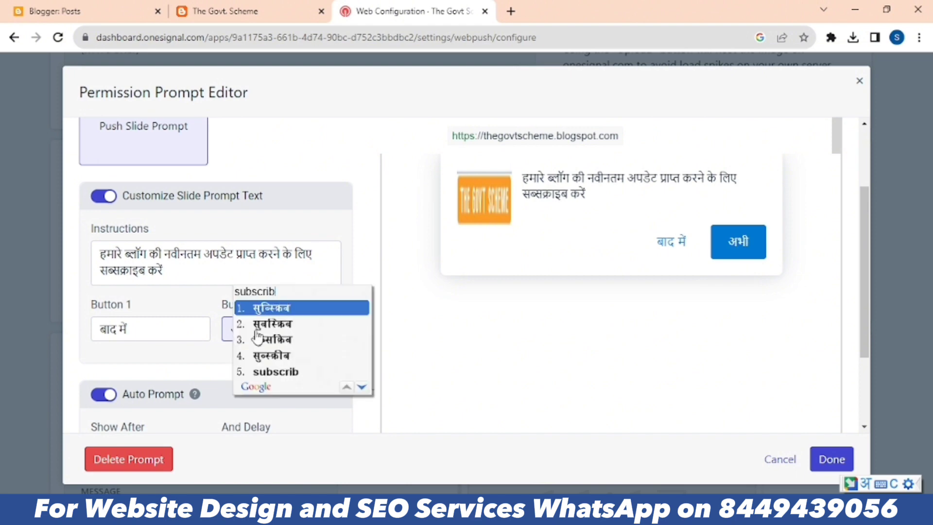
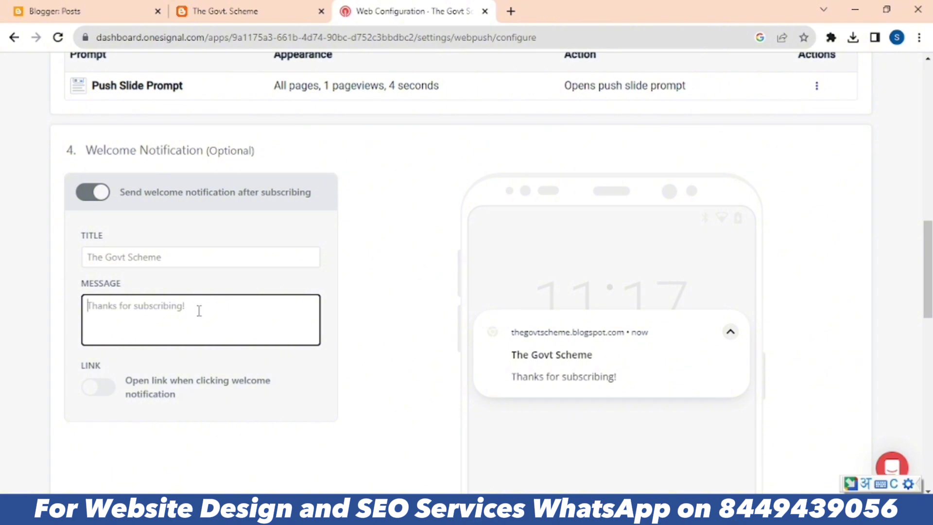
text(blog)
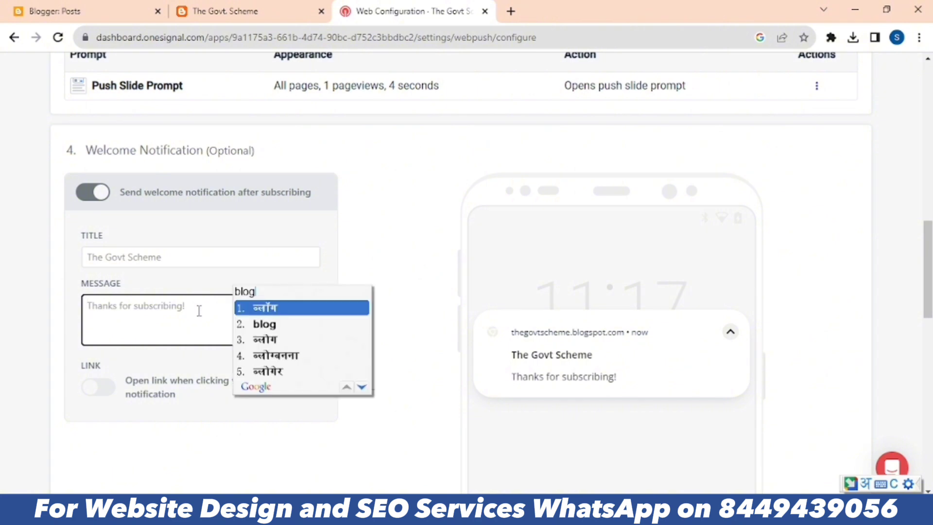
key(BackSpace)
key(BackSpace)
key(BackSpace)
key(BackSpace)
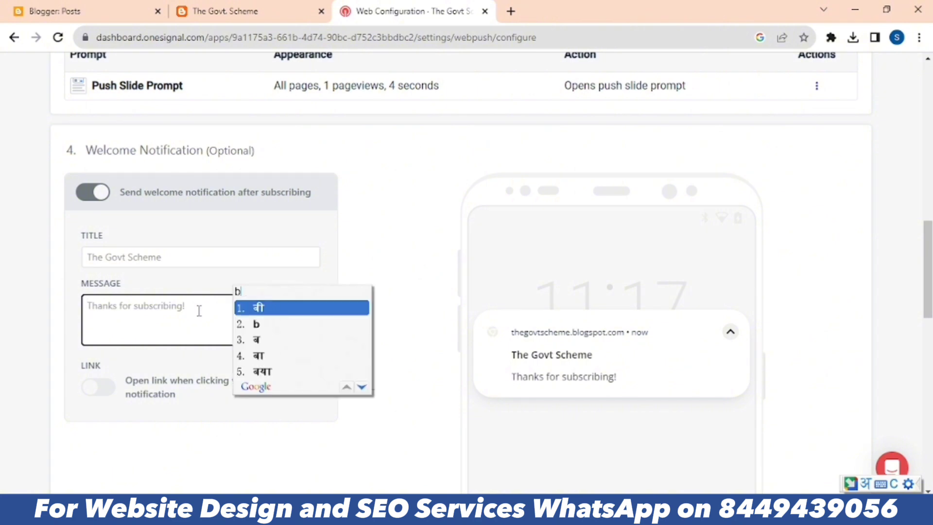
Step: Write the welcome notification message "मुबारक हो, अब हमारे ब्लॉग के सभी अपडेट आपको तुरंत प्राप्त होंगे"
text(mu)
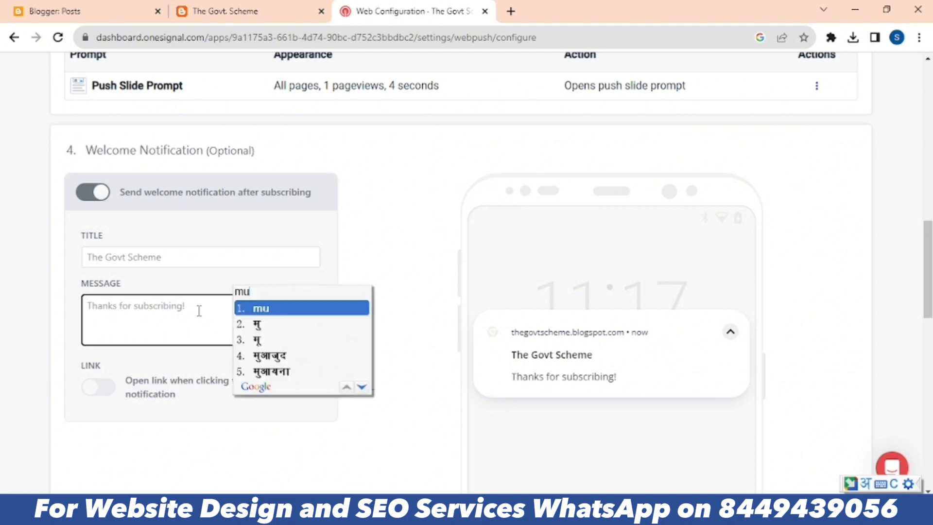
text(barak )
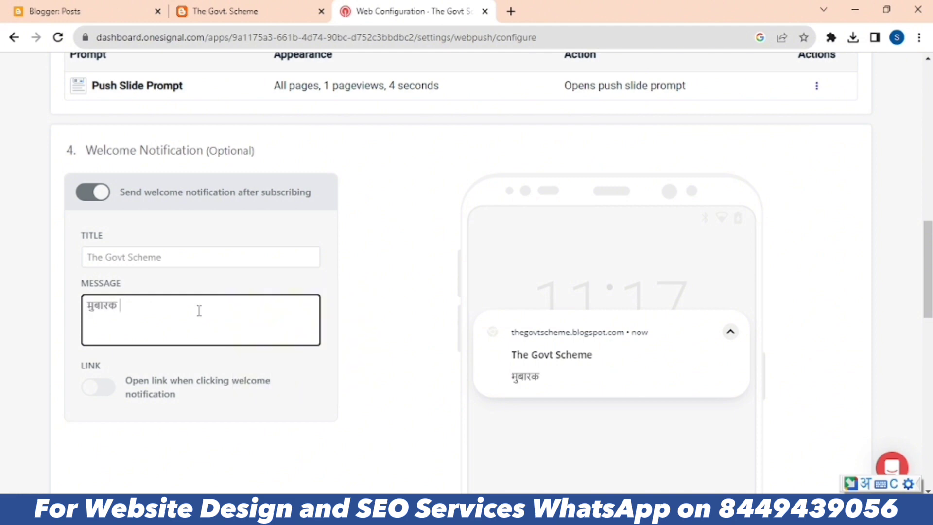
text(ho . ab aa)
key(BackSpace)
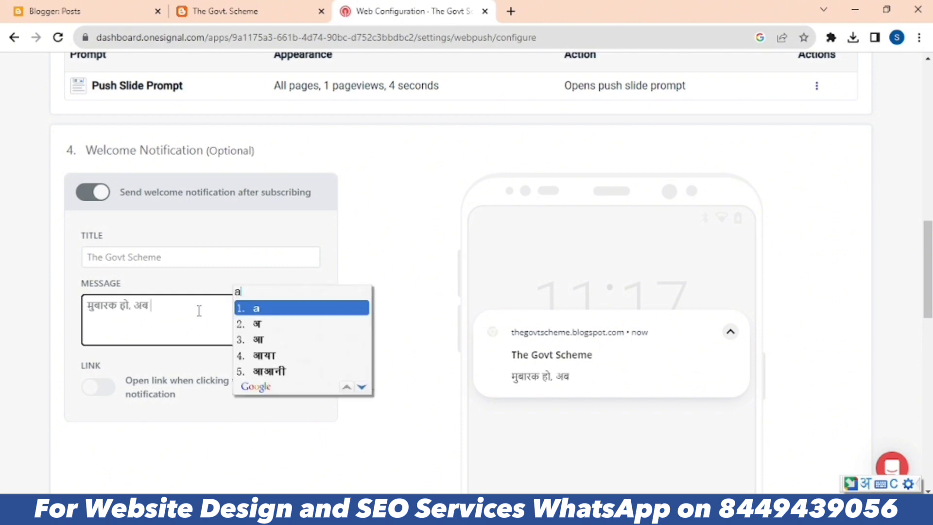
text(b )
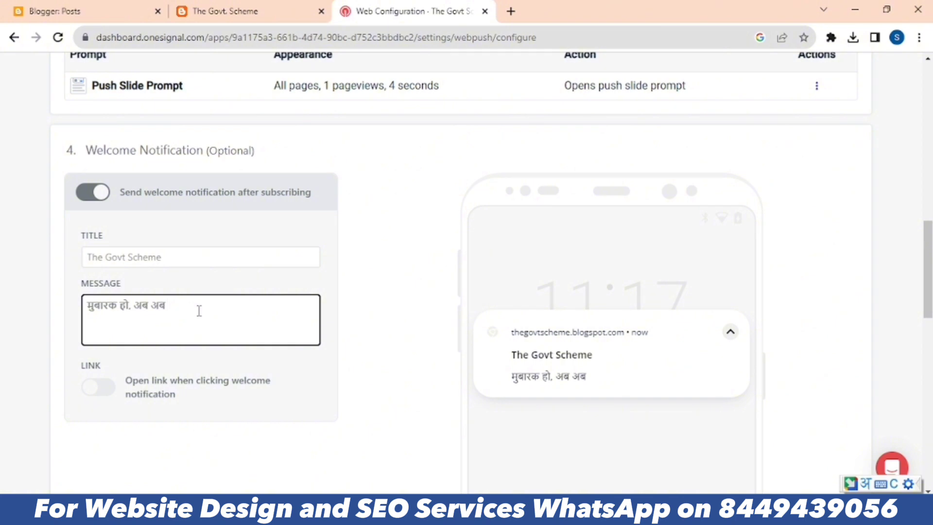
text(hamari blog ke )
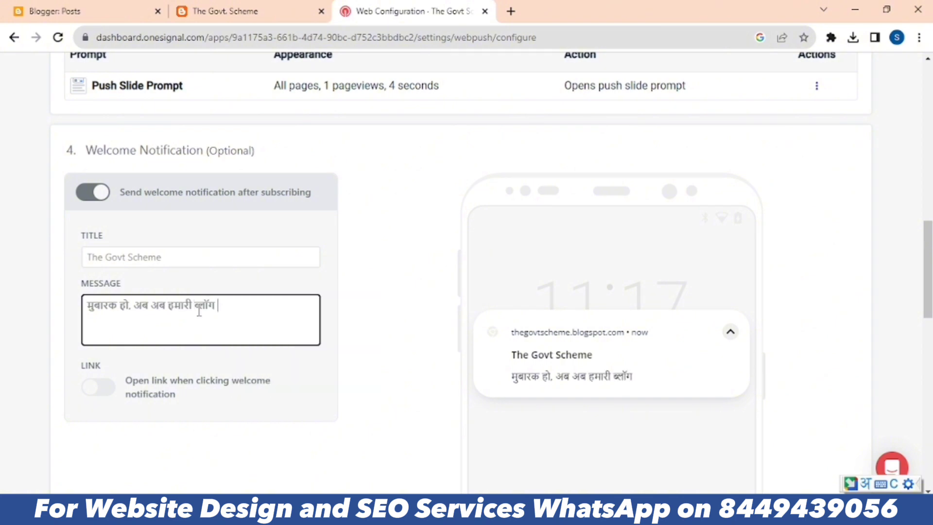
text(sabhi apdet )
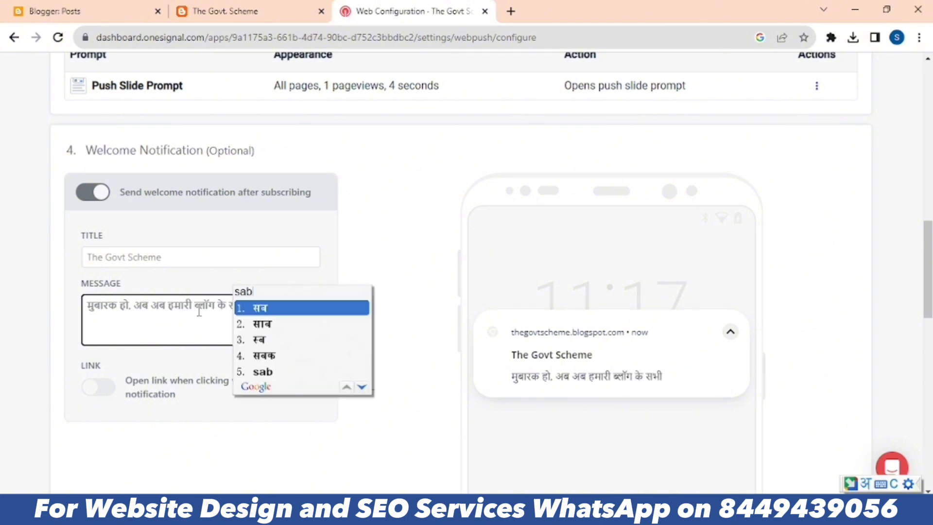
text(aapko )
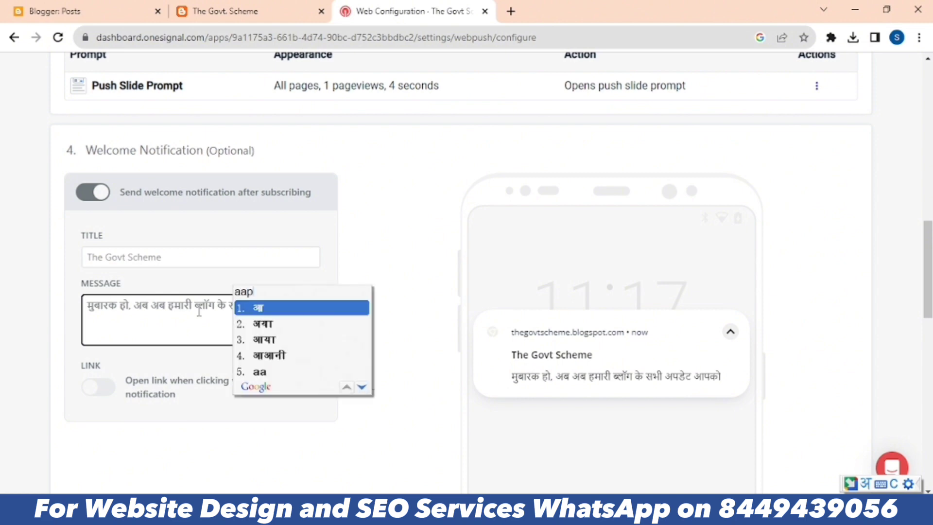
text(turant )
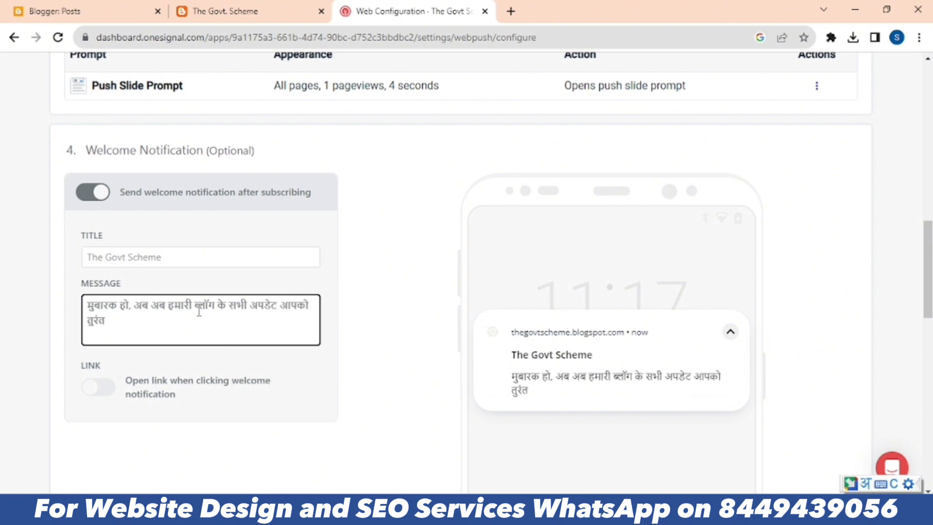
text(prat)
key(BackSpace)
key(BackSpace)
key(BackSpace)
key(BackSpace)
text(prapt hongne)
key(BackSpace)
key(BackSpace)
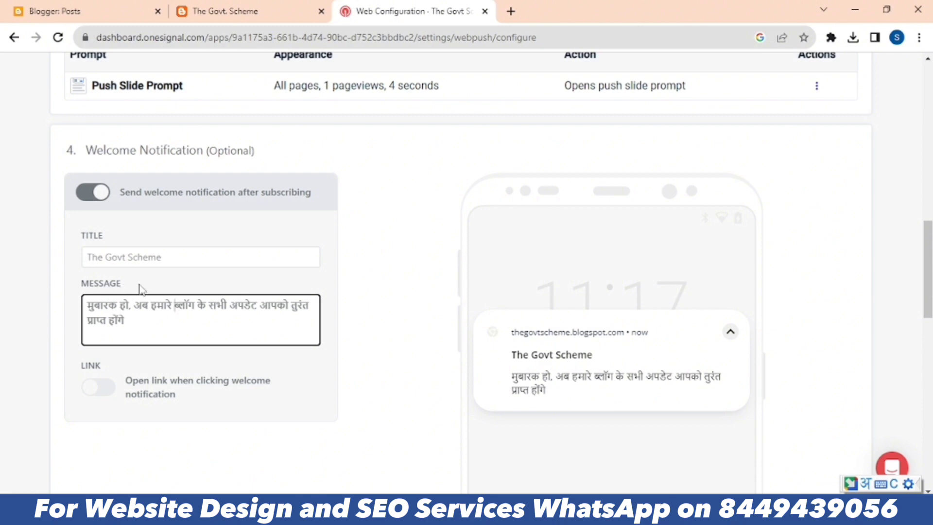
scroll(140, 289, down, 3)
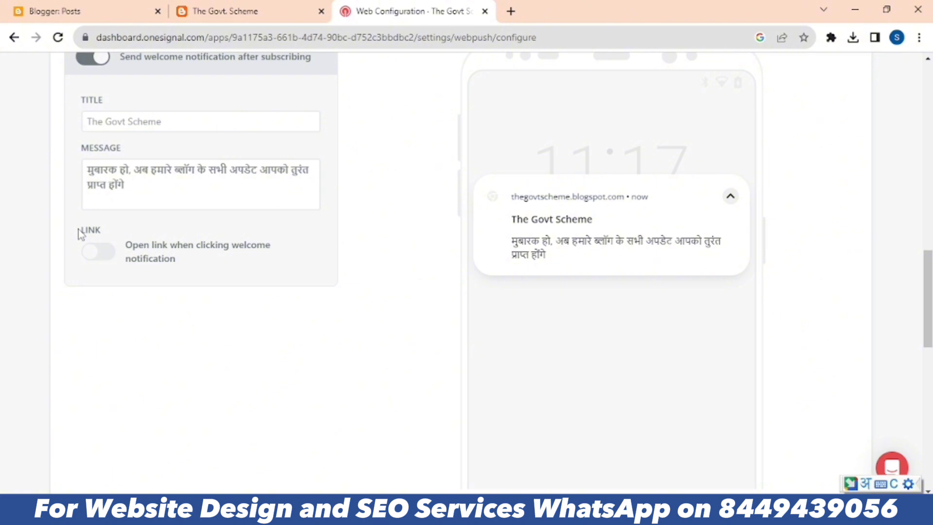
click(99, 256)
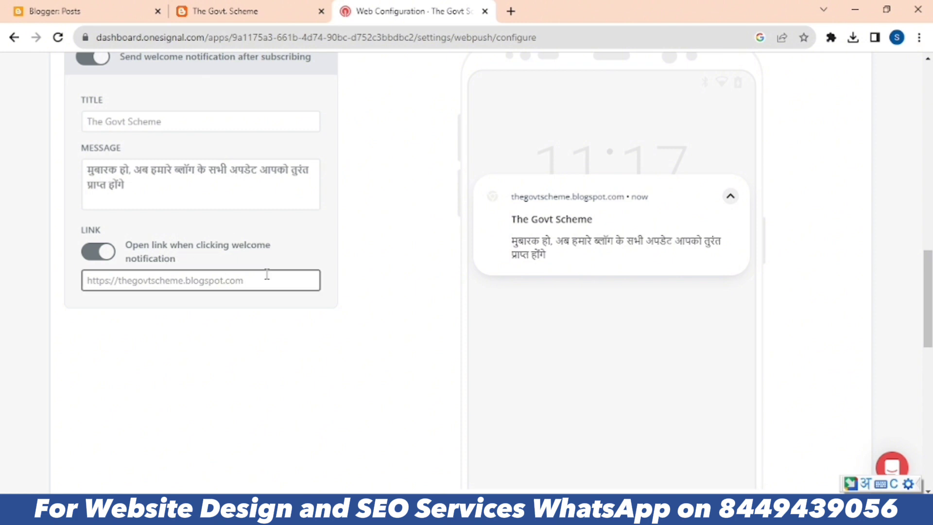
click(108, 259)
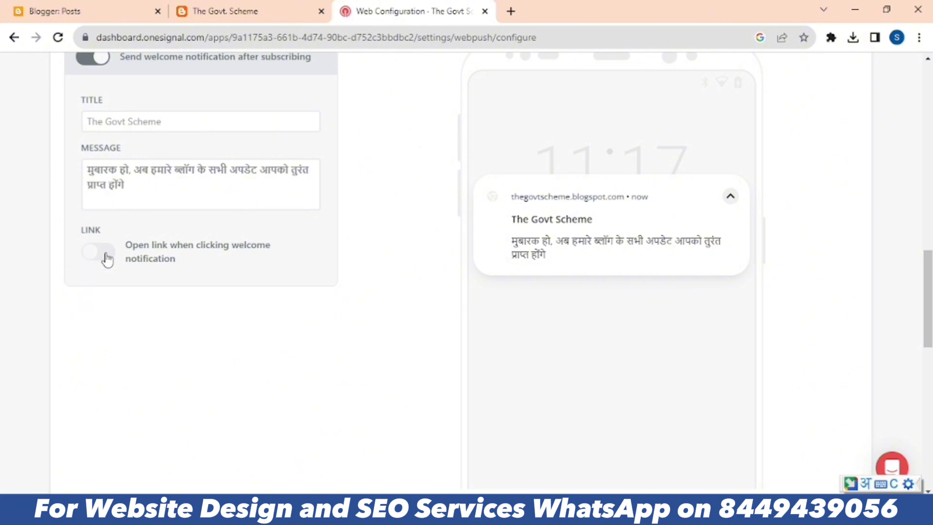
Step: Leave the advanced push settings at their defaults and save the web push configuration
scroll(466, 273, down, 7)
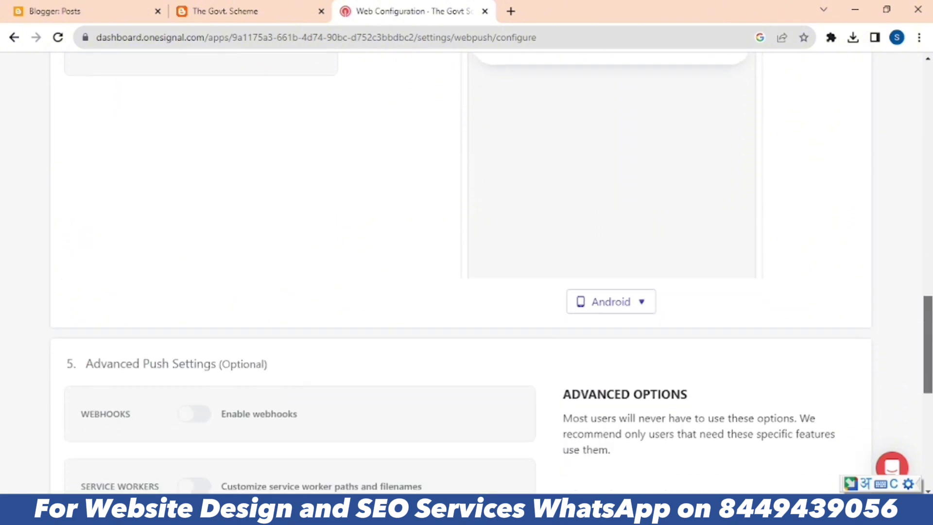
scroll(253, 176, down, 3)
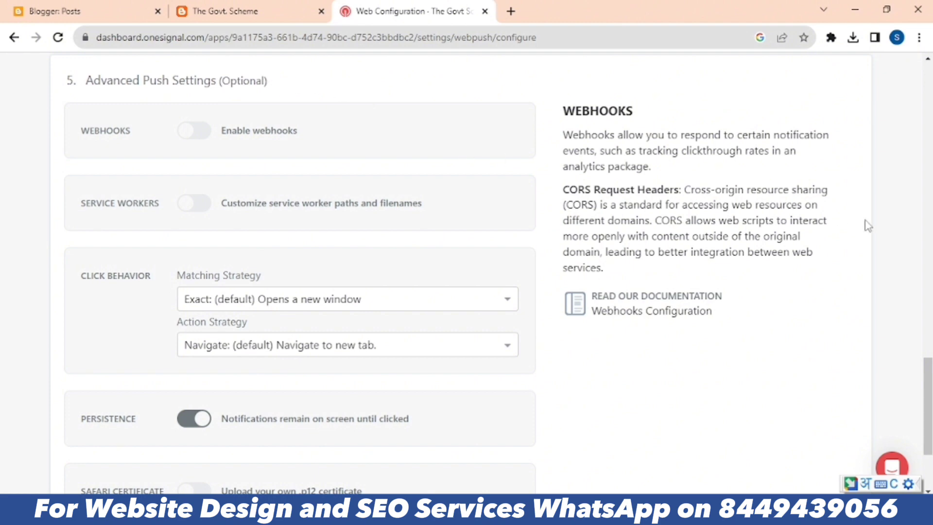
scroll(927, 408, down, 3)
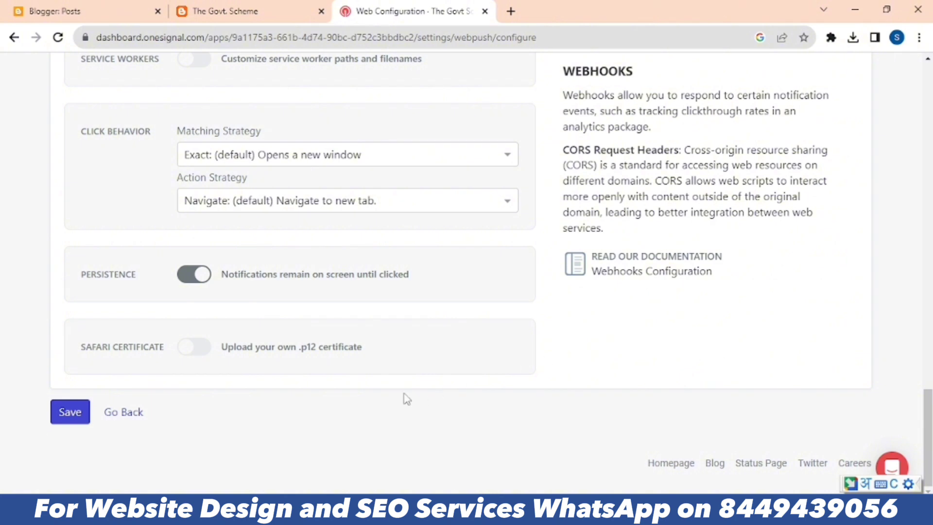
click(79, 421)
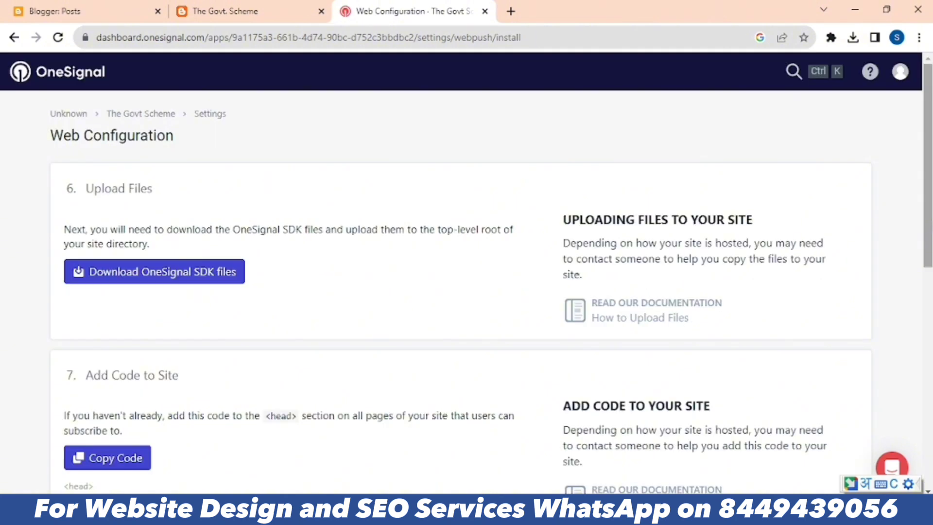
Step: Copy the OneSignal code for the site's head section and open the blog theme's HTML for editing in Blogger
scroll(467, 272, down, 4)
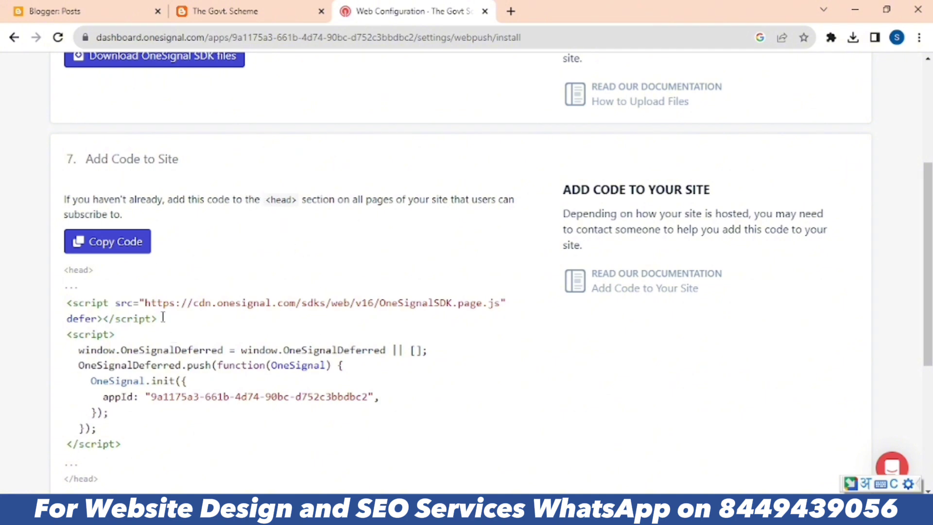
click(114, 252)
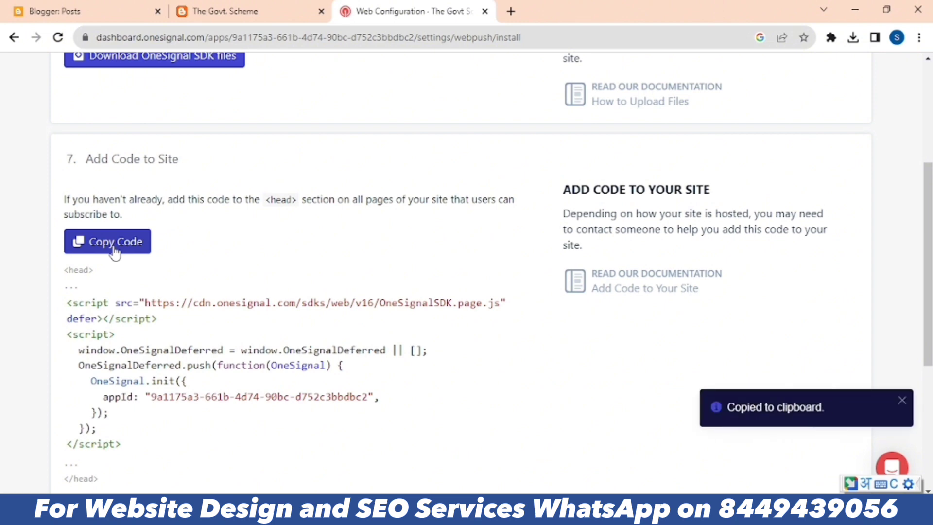
click(107, 7)
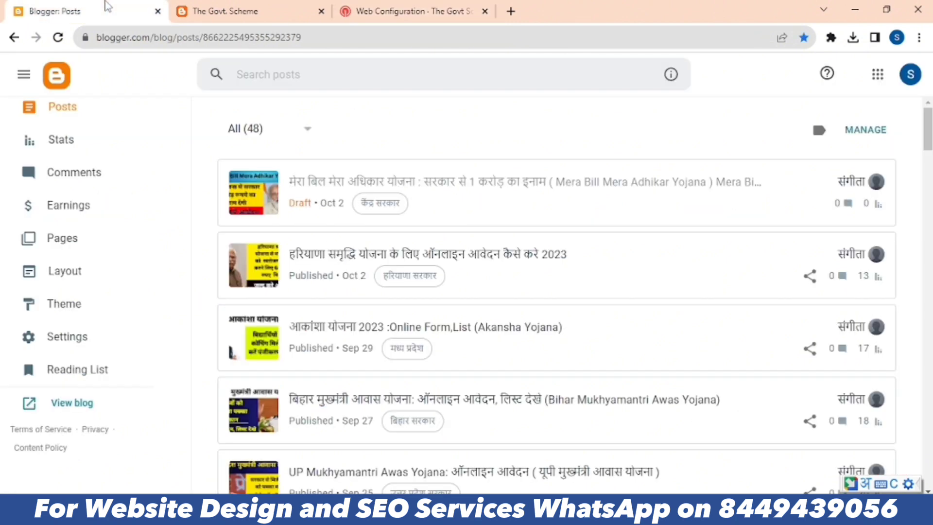
click(70, 307)
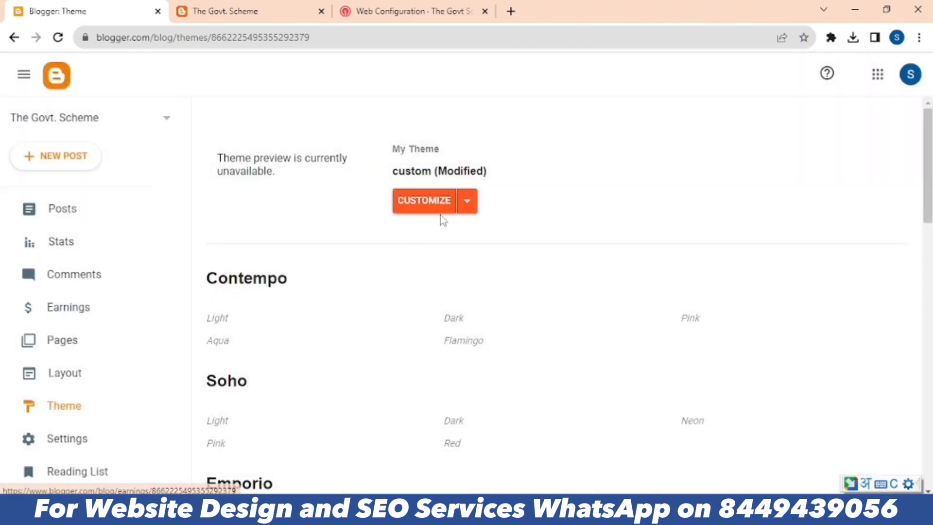
click(468, 203)
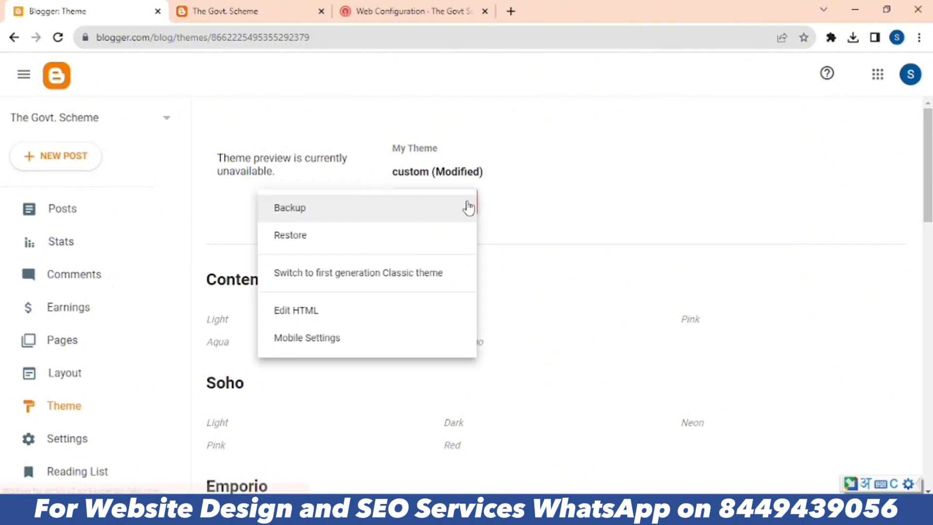
click(315, 312)
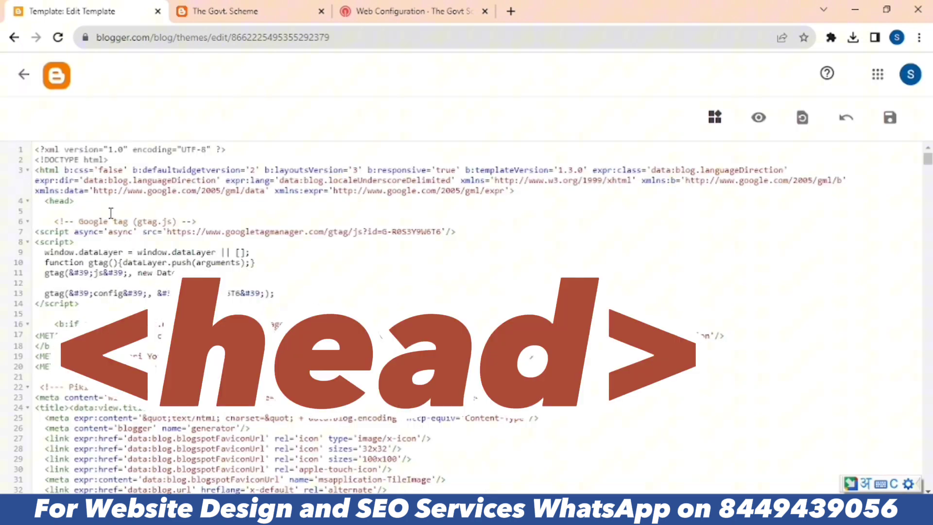
Step: Paste the copied OneSignal script on a new line directly after the opening <head> tag, save the theme and leave the HTML editor
click(91, 204)
key(Return)
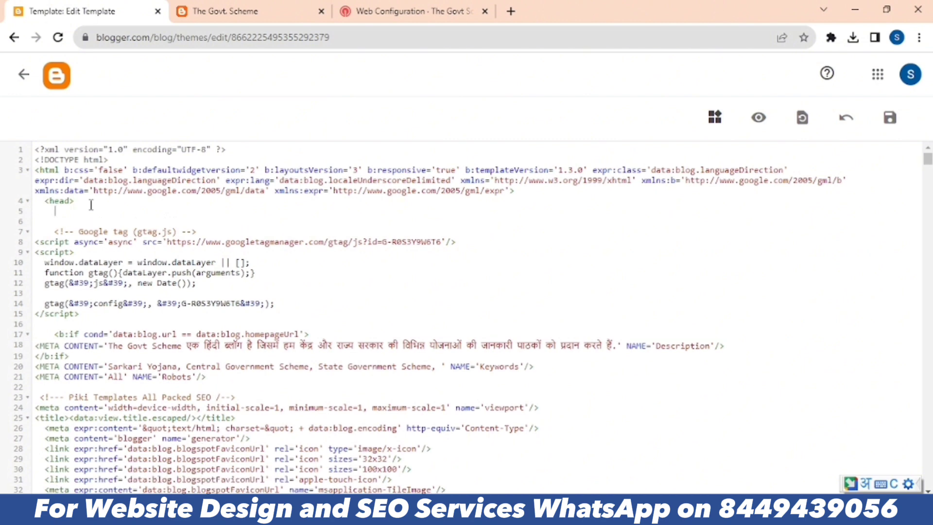
key(ctrl+v)
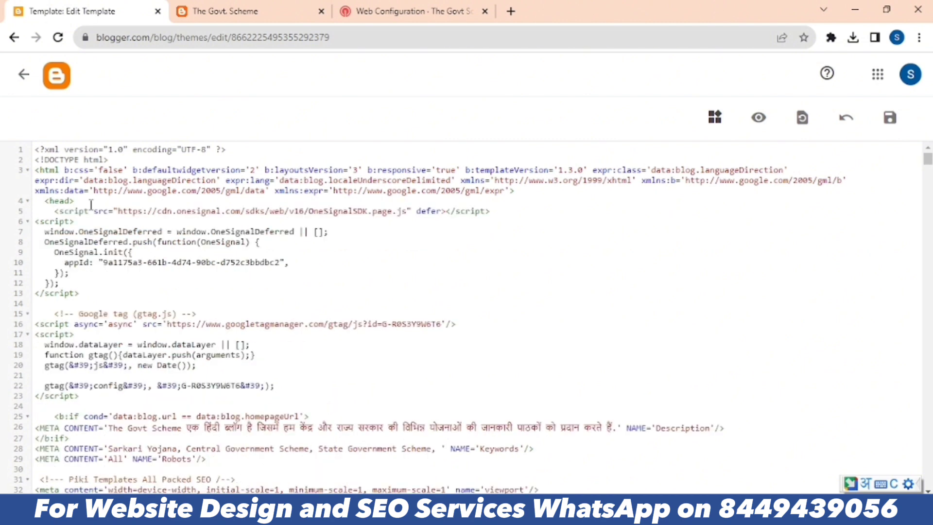
click(895, 125)
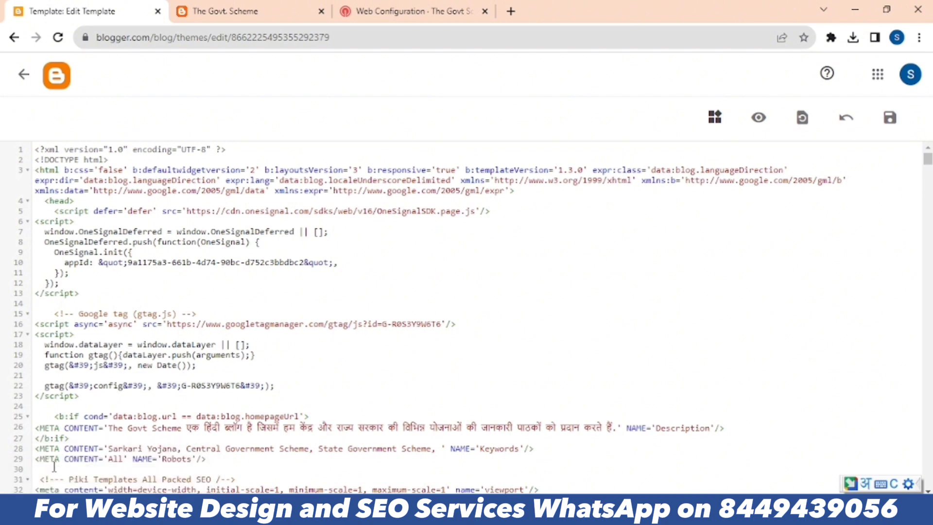
click(25, 80)
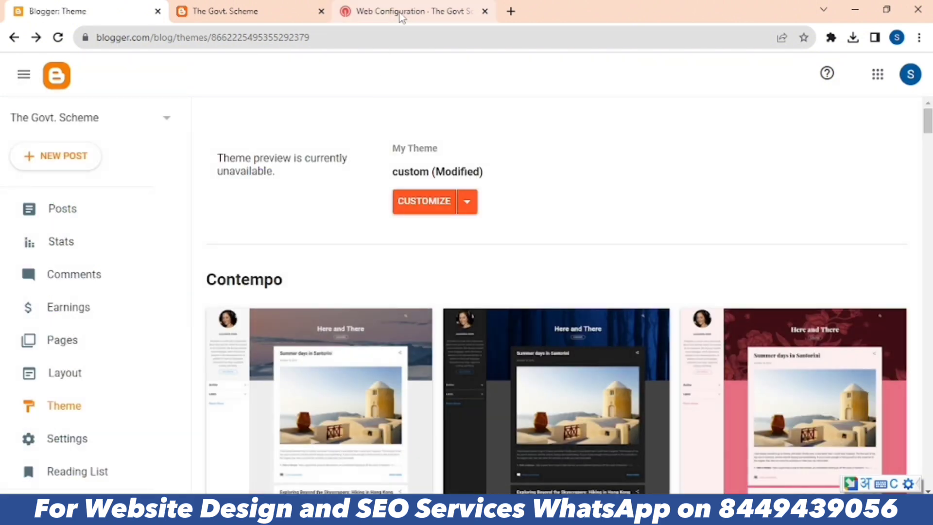
Step: Switch back to OneSignal and finish the web configuration
click(401, 18)
scroll(249, 434, down, 5)
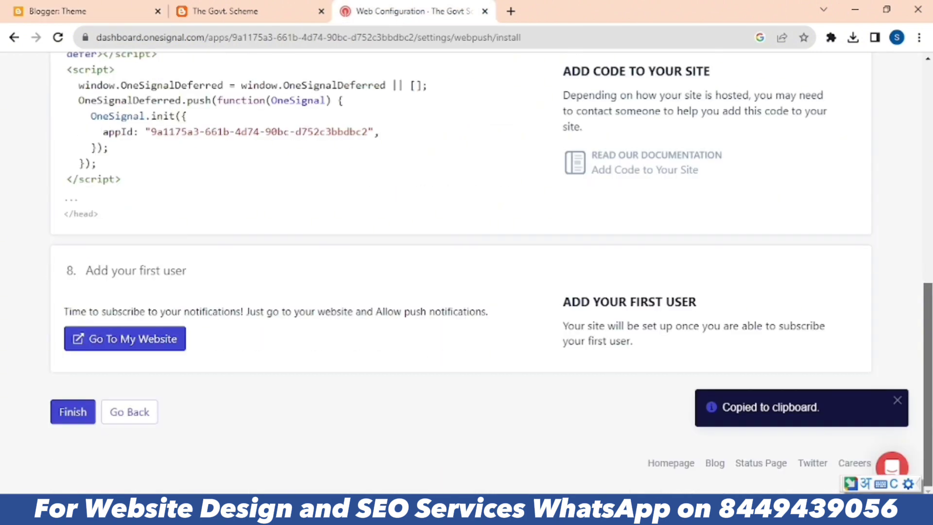
click(62, 416)
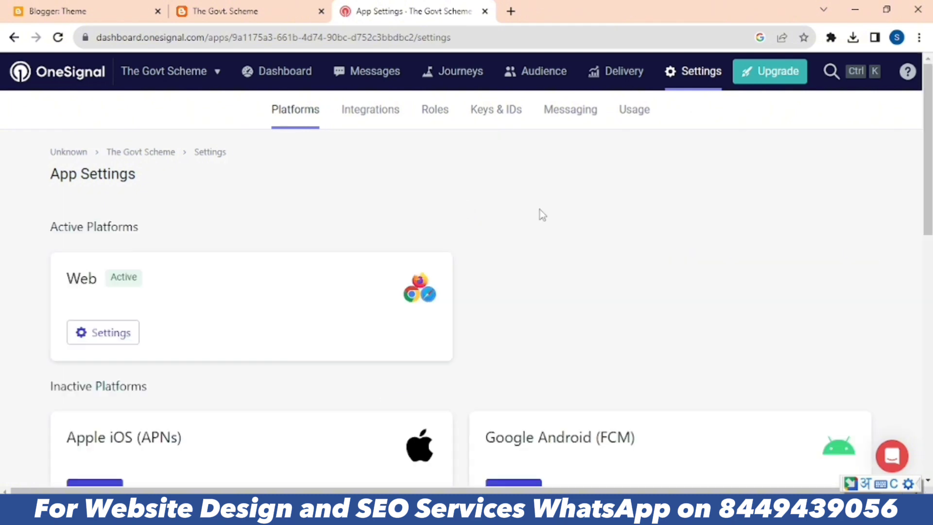
Step: Open the live blog from Blogger to check the subscription prompt and dismiss it with "बाद में"
key(ctrl+1)
scroll(191, 147, down, 3)
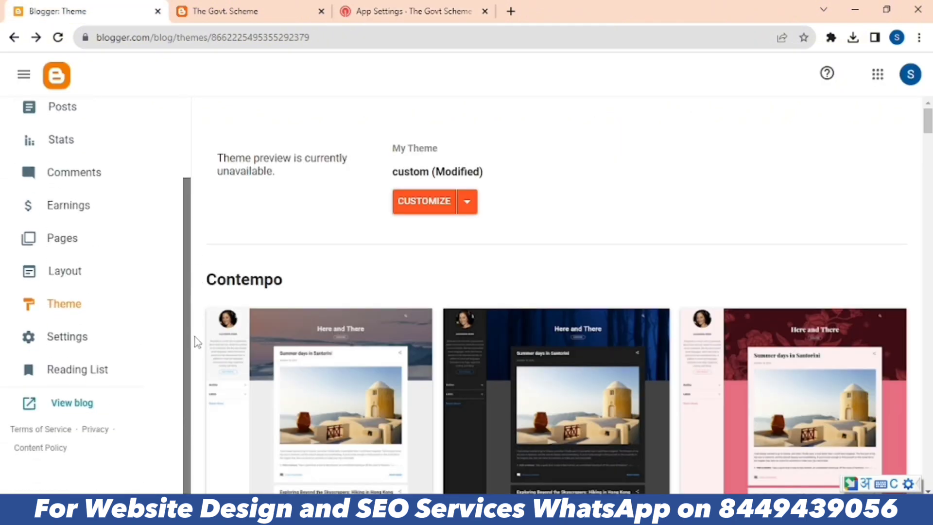
click(59, 412)
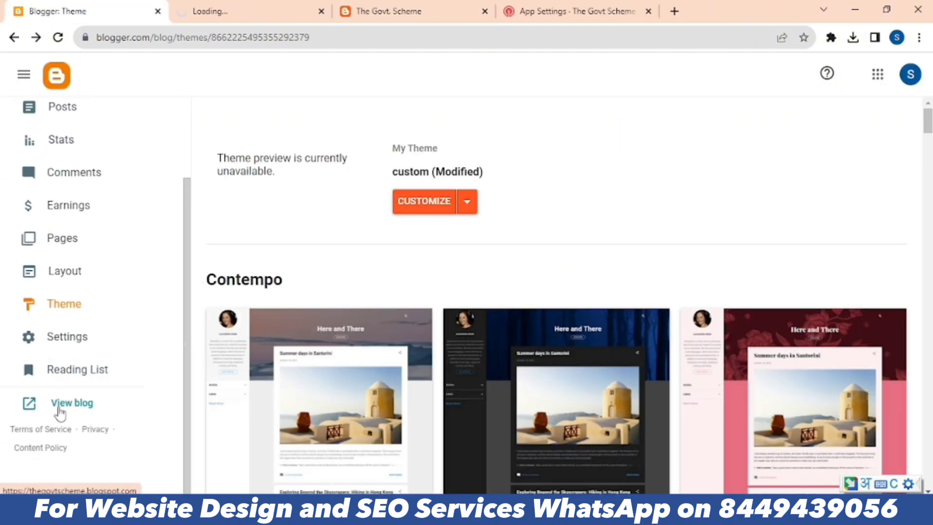
click(260, 21)
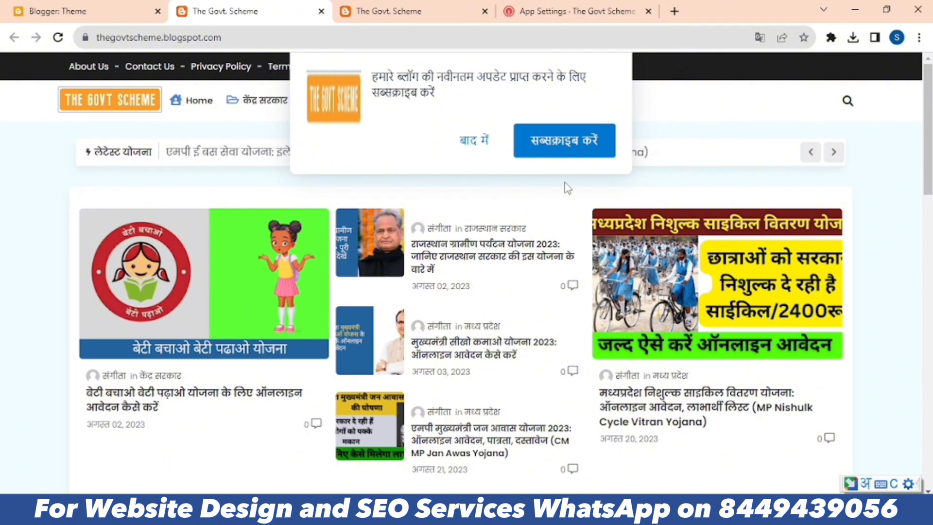
click(474, 140)
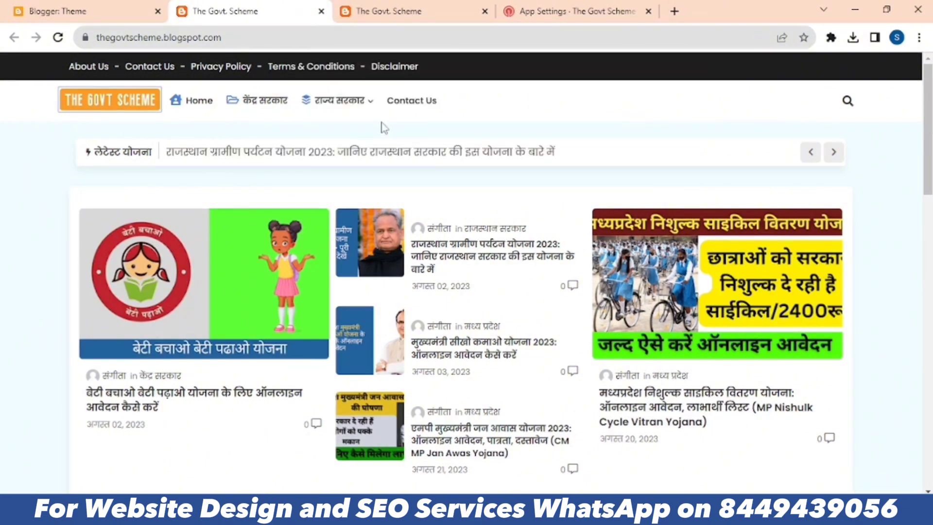
Step: Switch to OneSignal, go to the app's dashboard and open its quick start guide
click(561, 18)
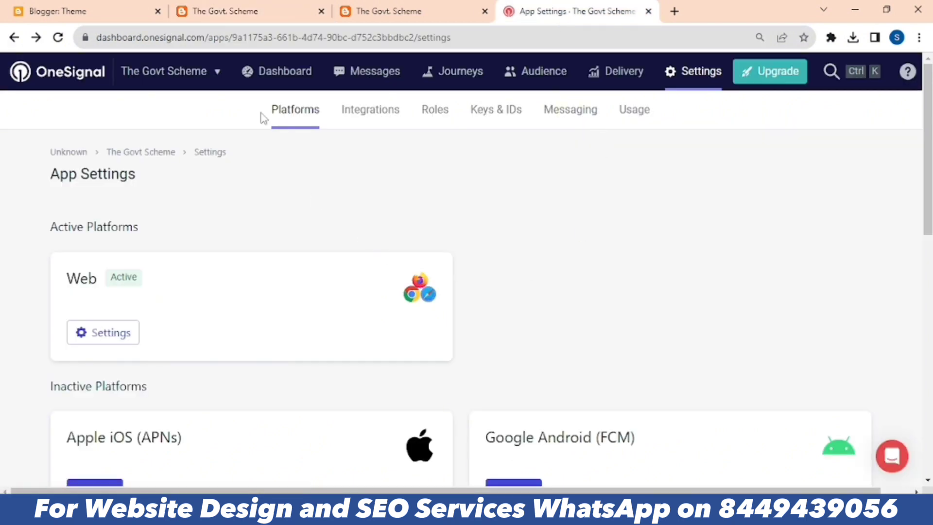
click(263, 79)
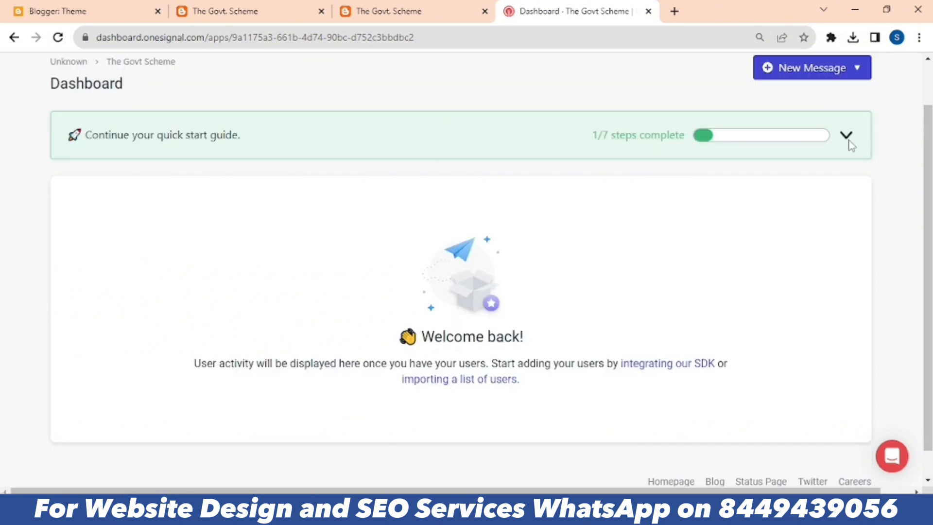
click(848, 140)
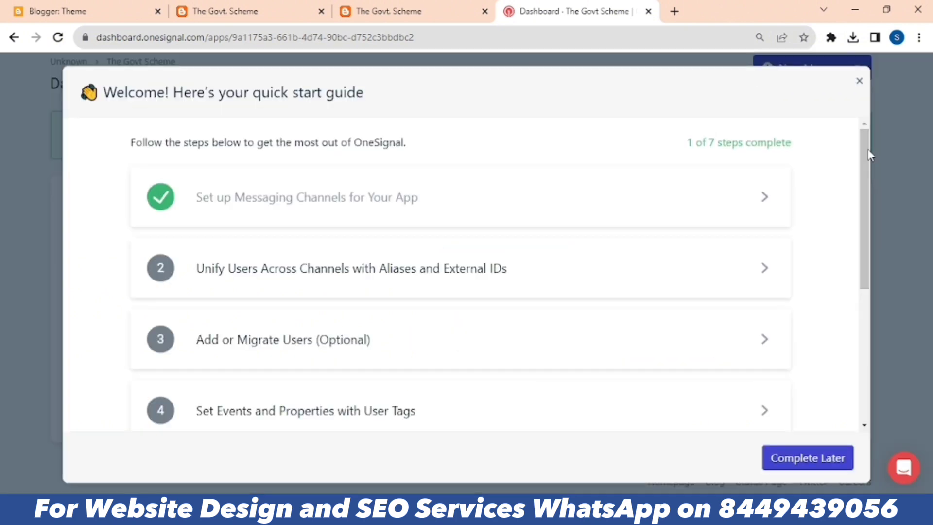
Step: Mark steps 2 to 7 of the quick start guide as complete, then remove the guide as no longer needed
scroll(870, 155, down, 2)
click(751, 171)
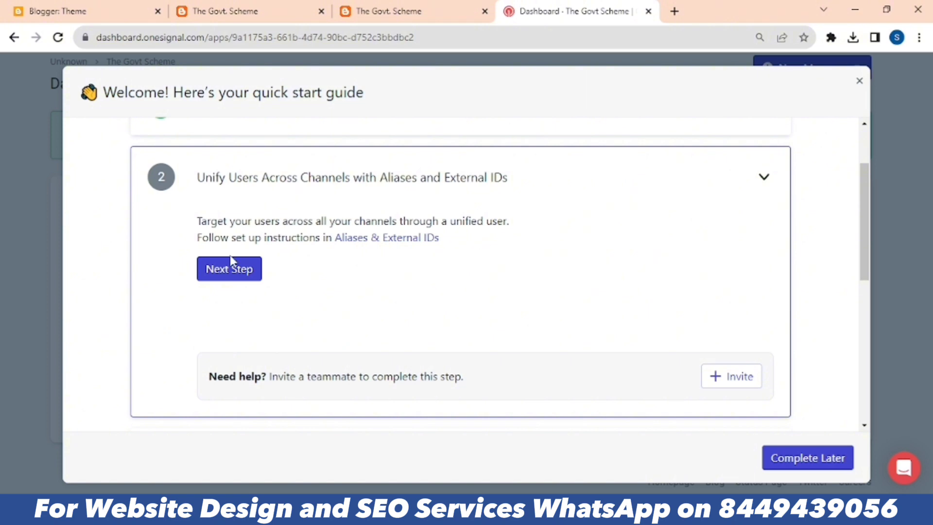
click(230, 276)
click(243, 384)
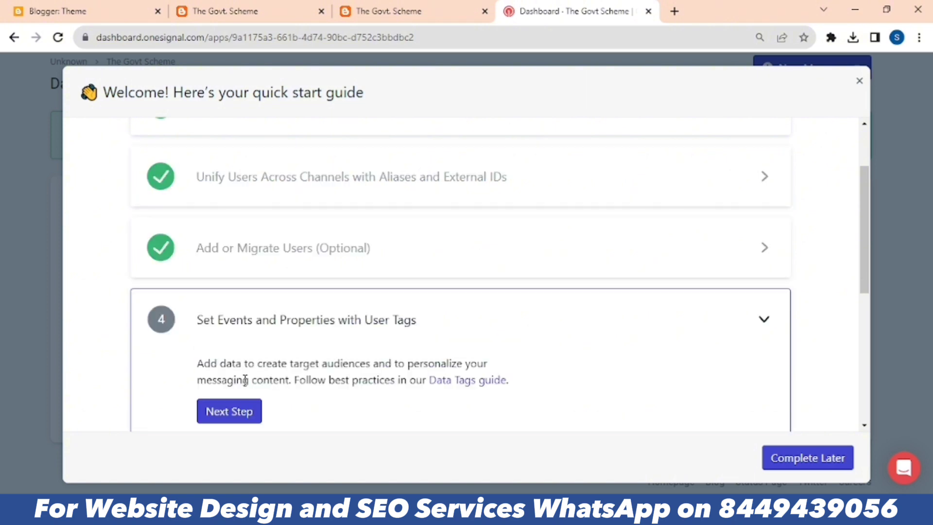
click(235, 411)
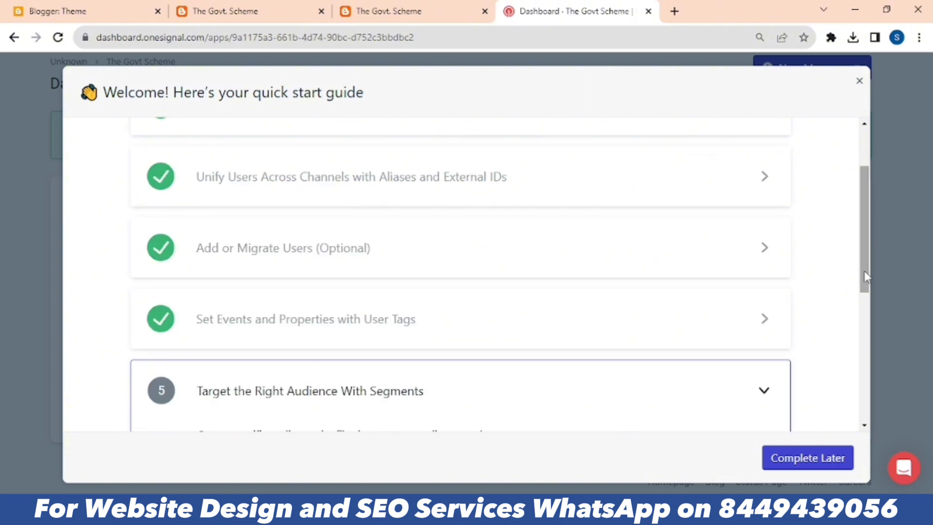
drag(865, 271, 865, 414)
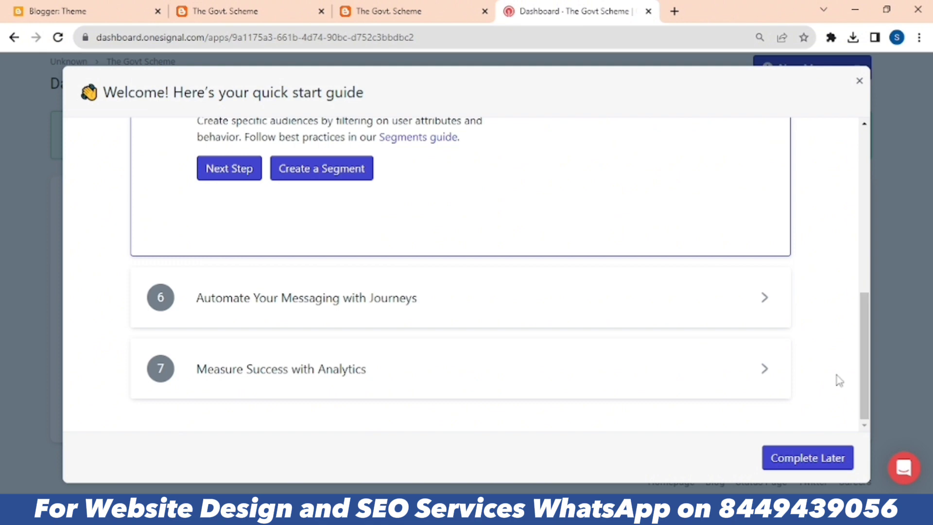
click(245, 185)
click(232, 239)
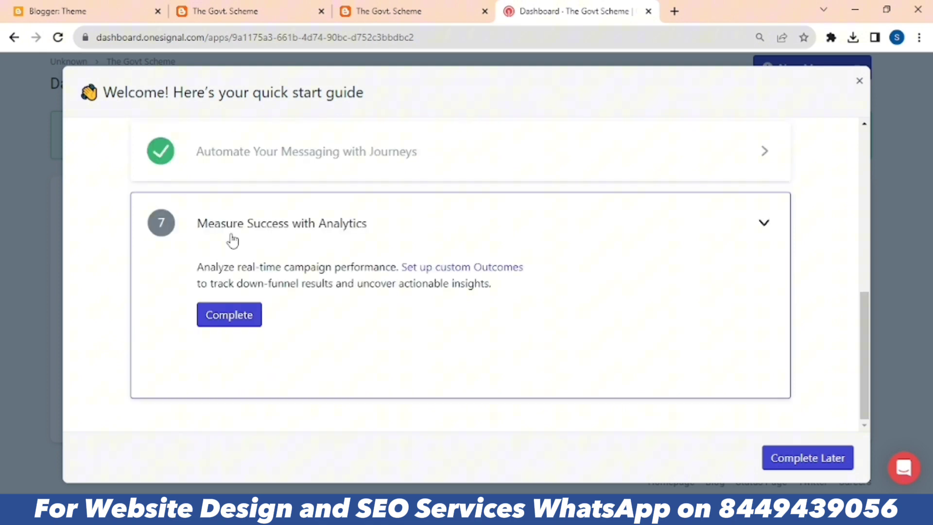
click(229, 312)
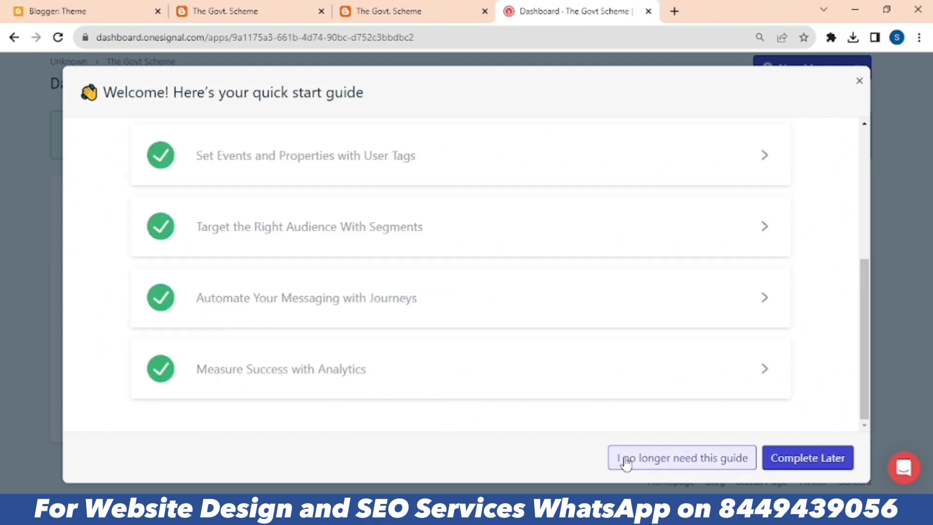
click(699, 465)
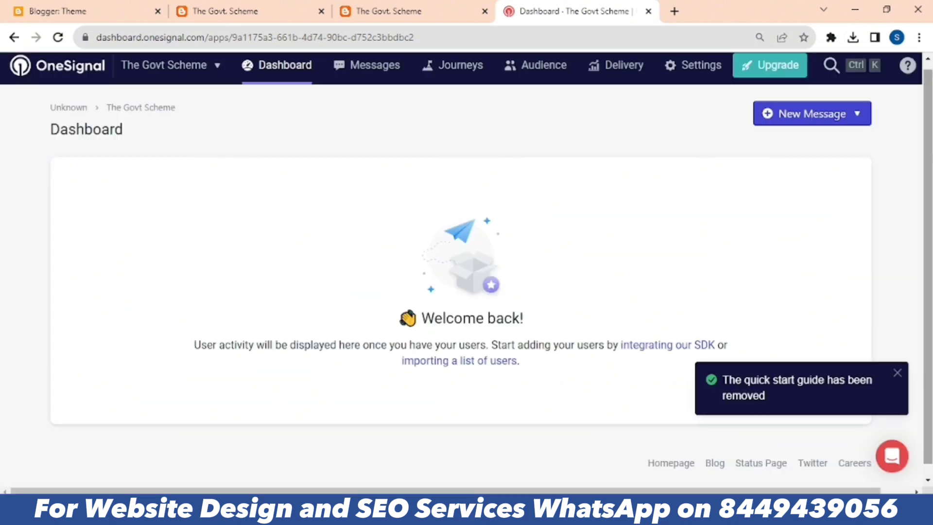
scroll(198, 122, down, 1)
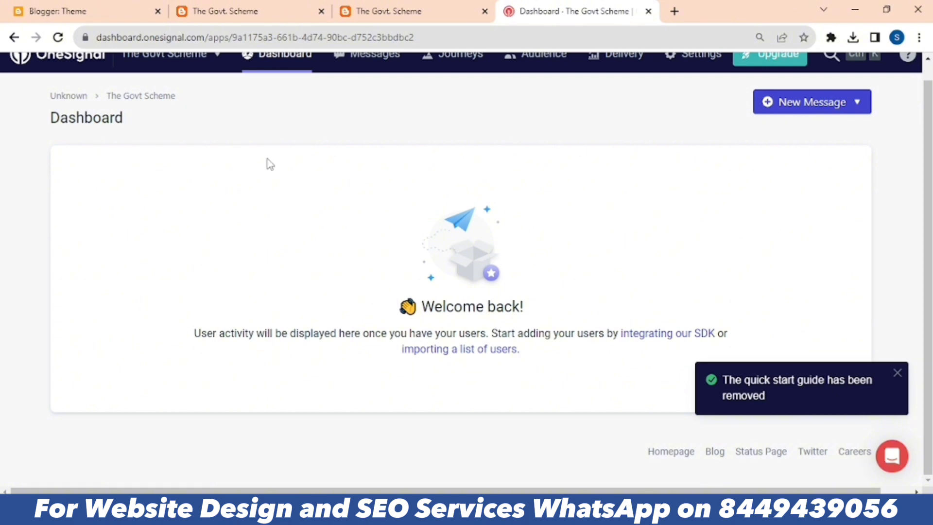